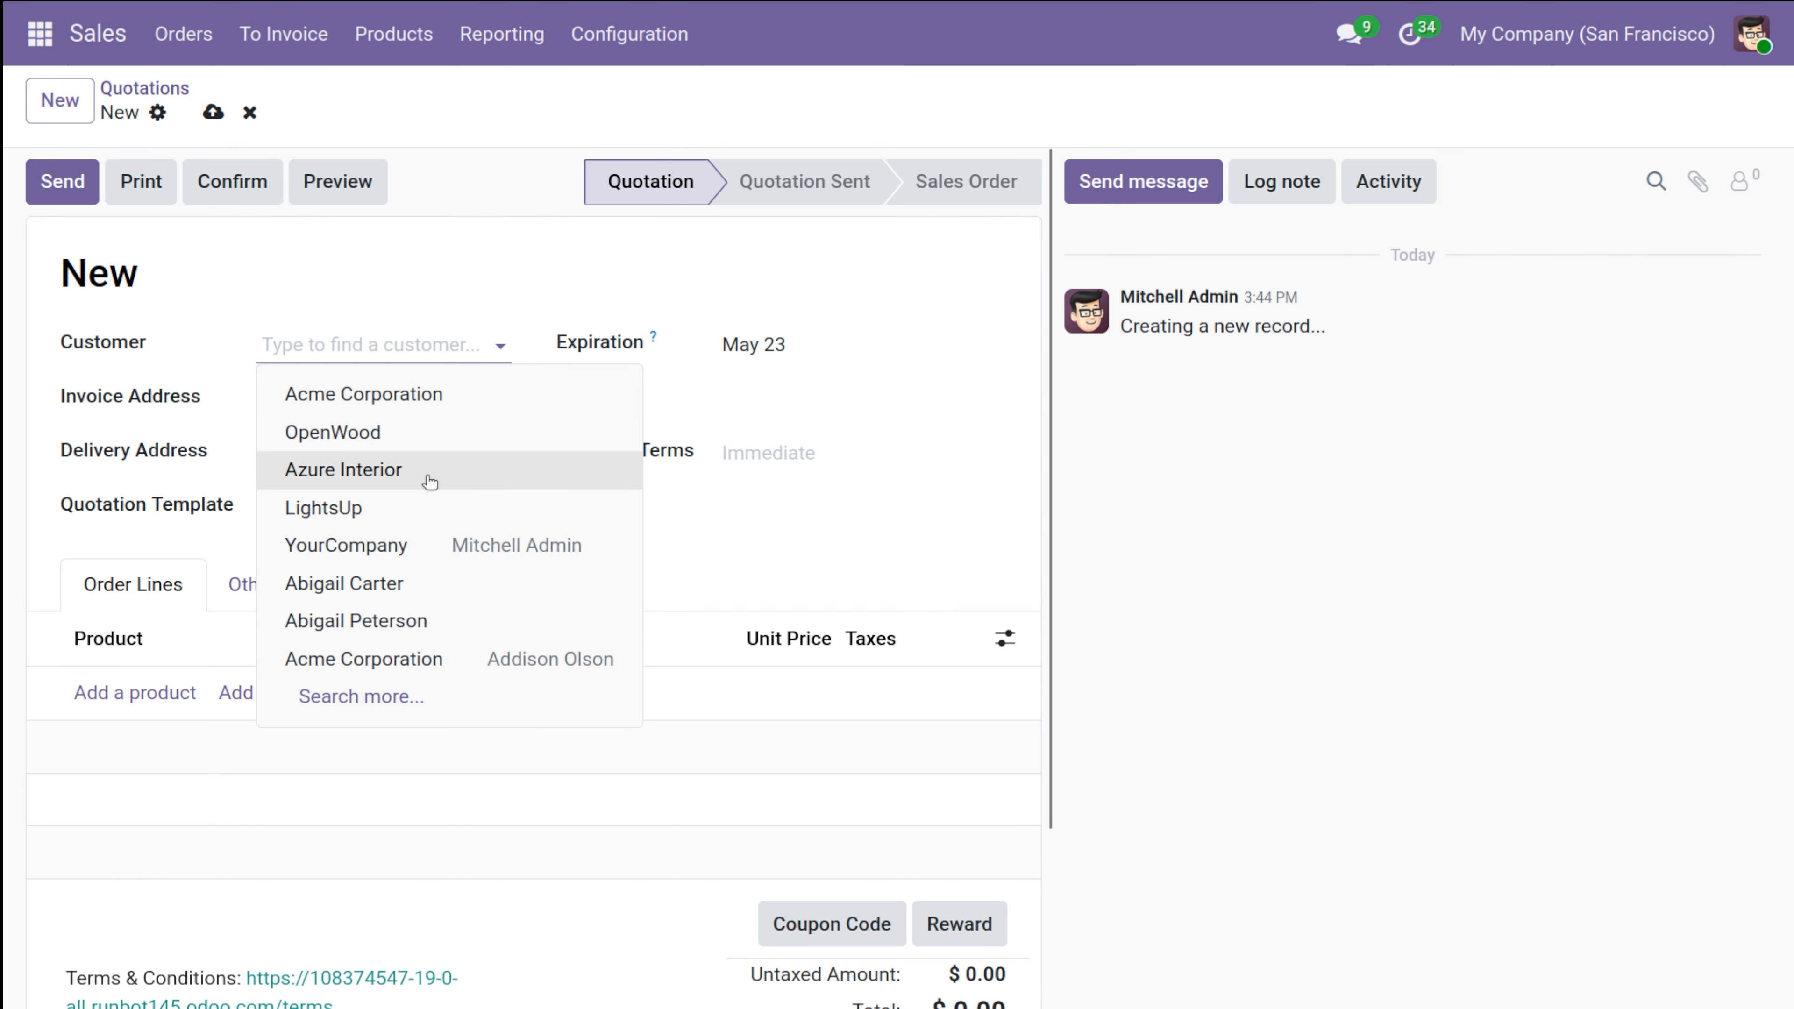
Set OpenWood as the quotation's customer and add one white Acoustic Bloc Screens product to the order lines.
left_click(438, 431)
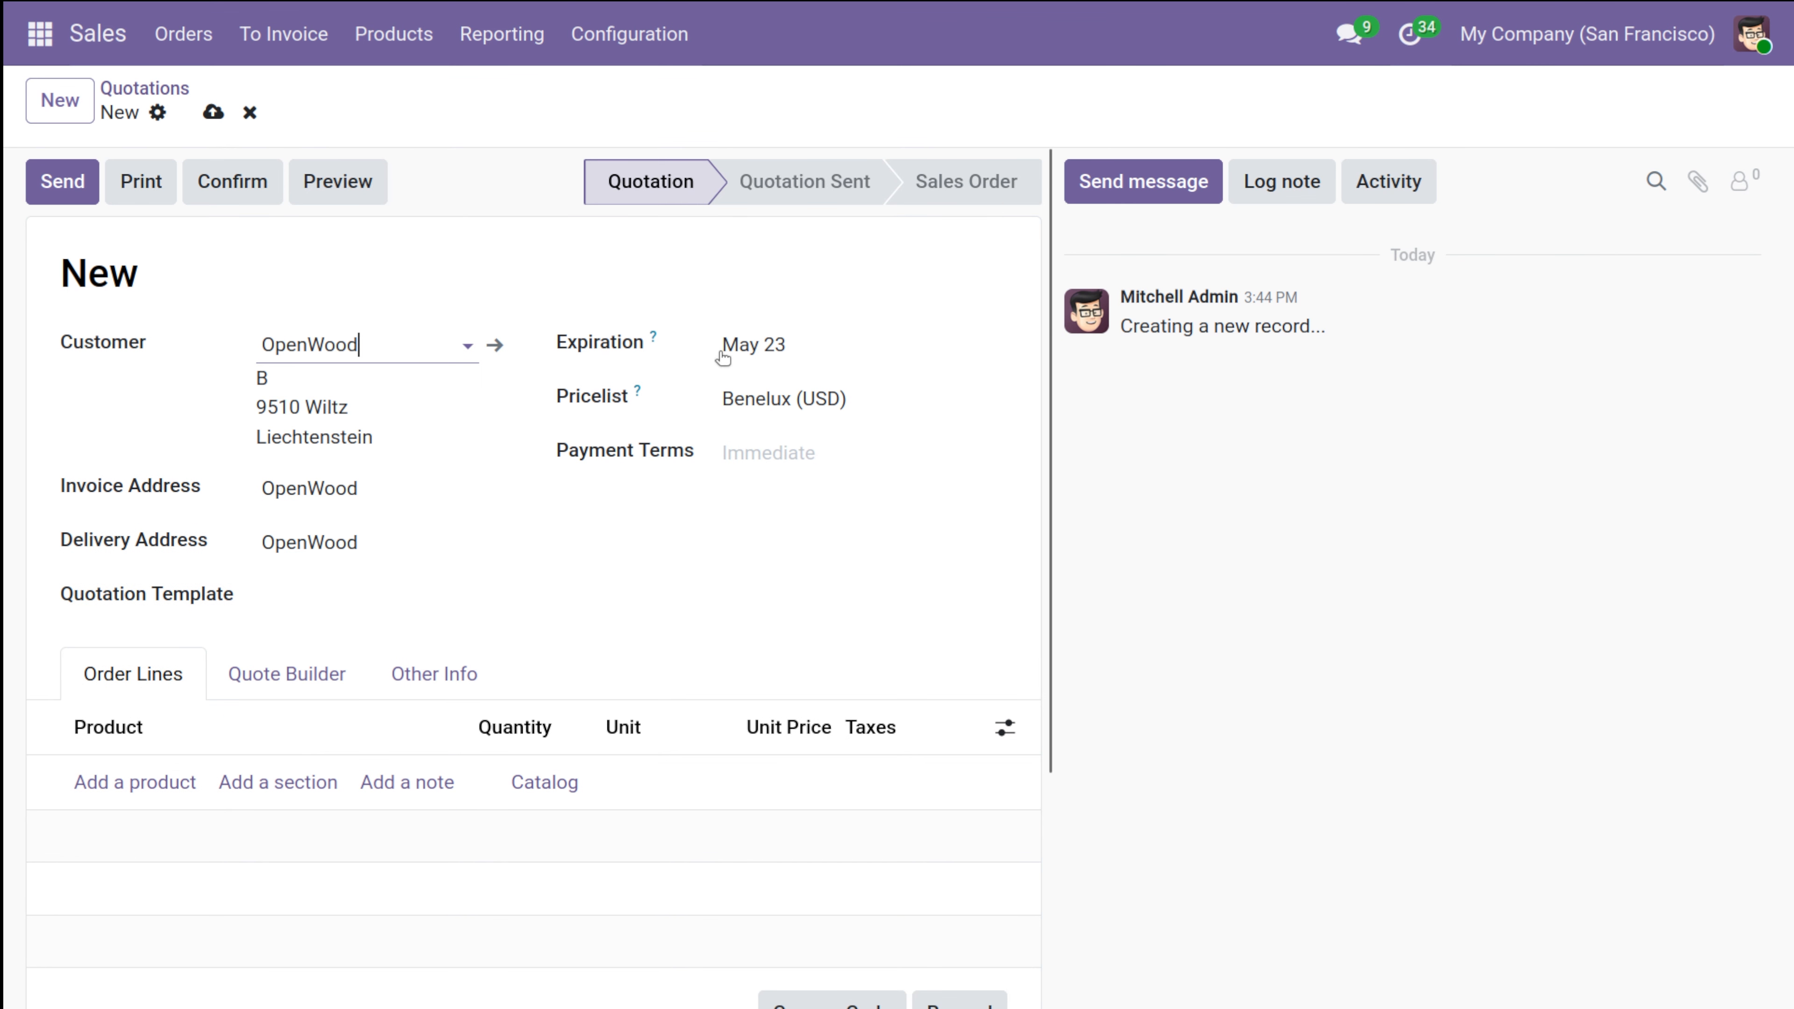
left_click(144, 787)
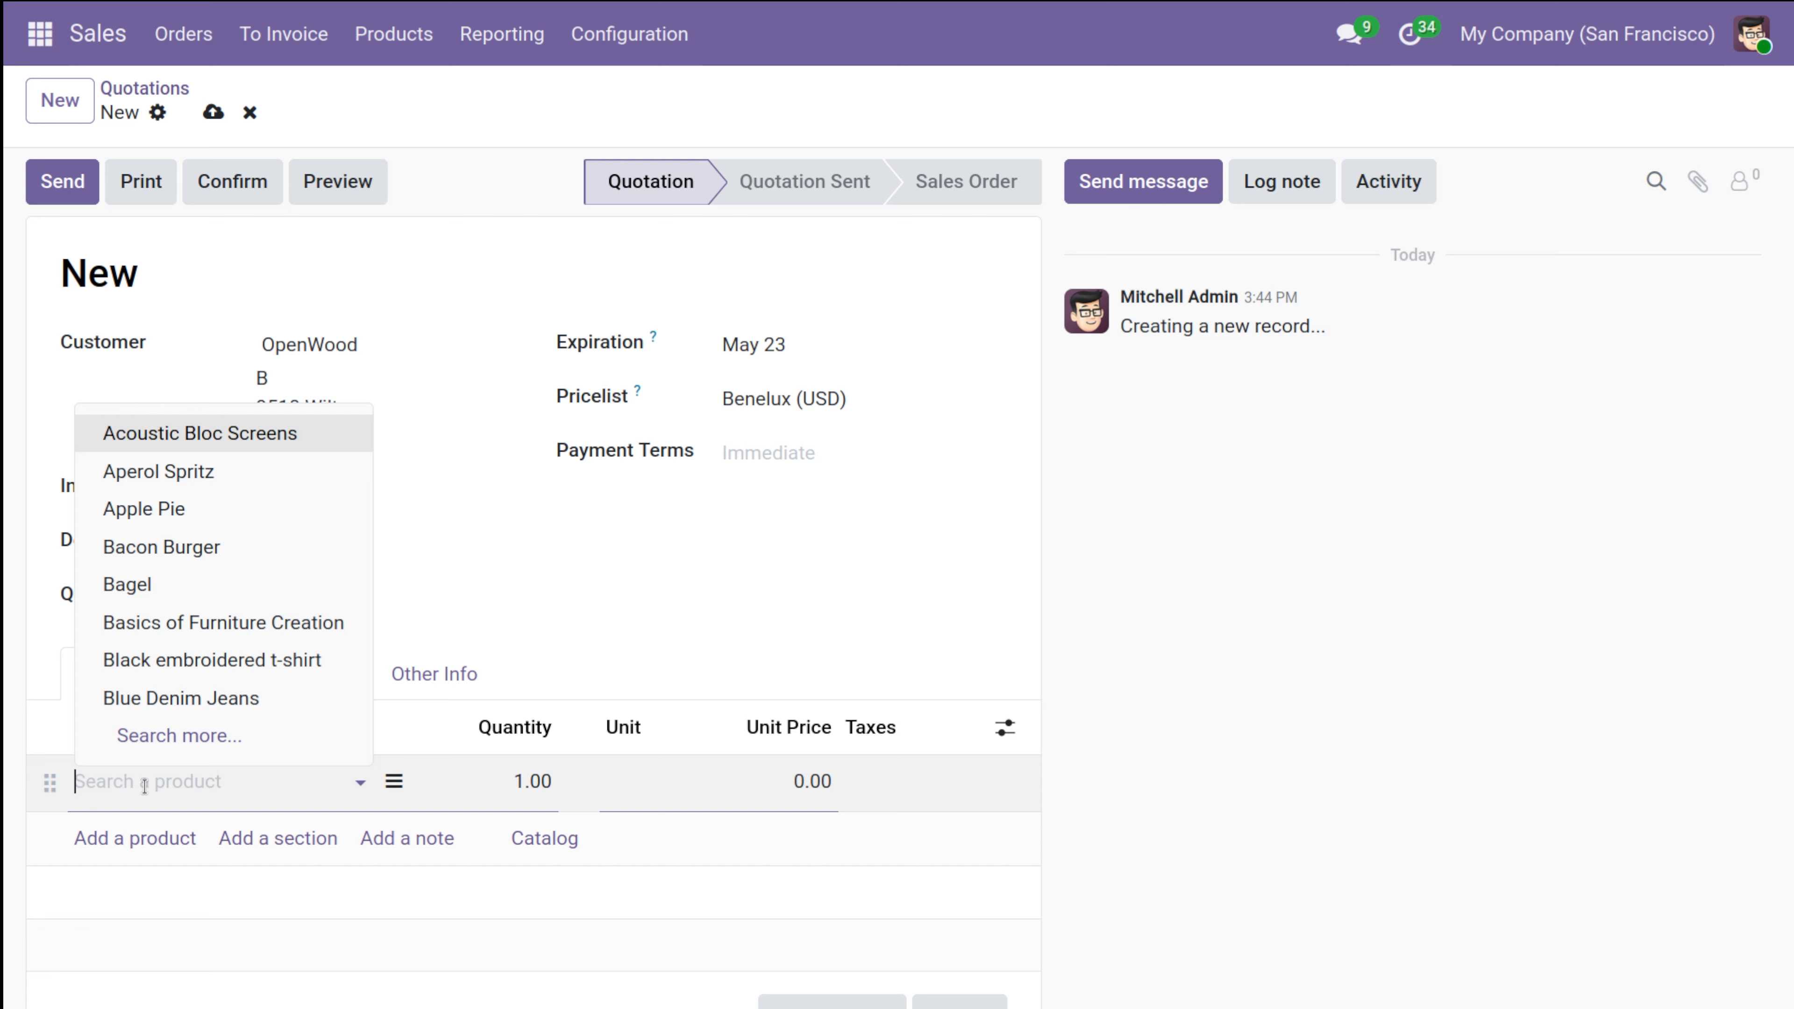
left_click(302, 435)
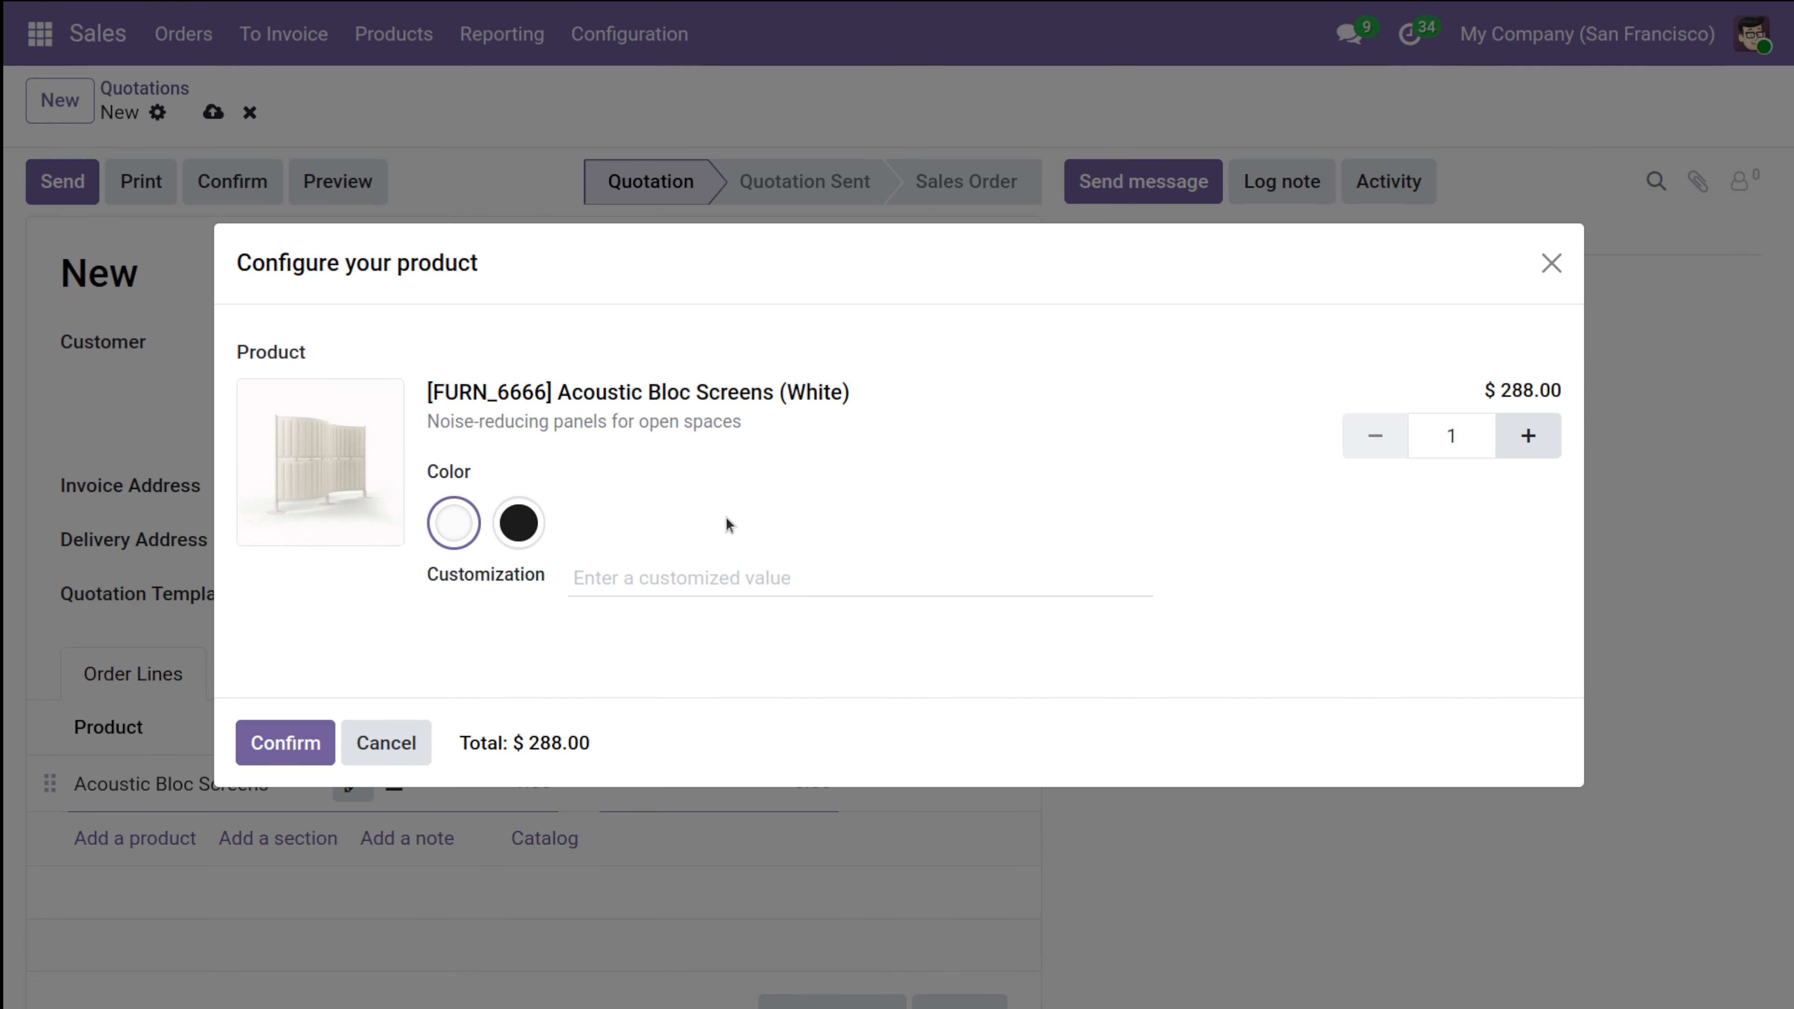
left_click(280, 746)
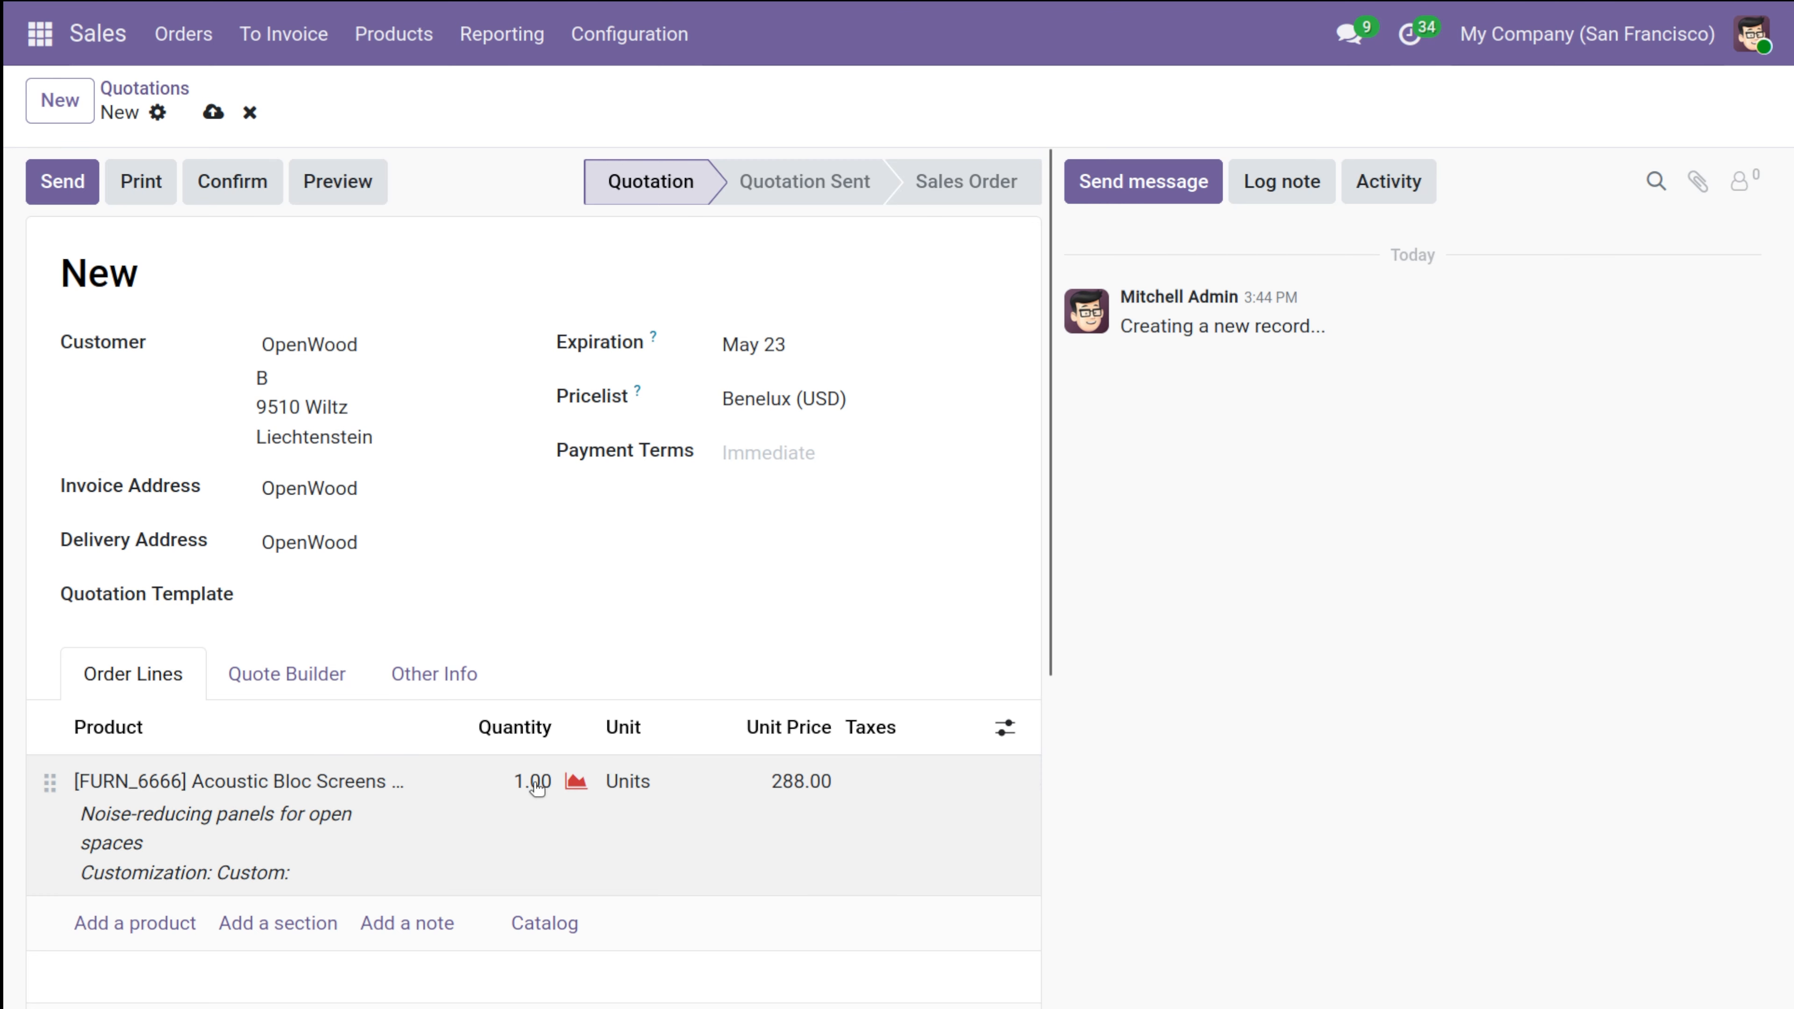
Check the order line's stock availability and reconfigure the Acoustic Bloc Screens to the black color.
left_click(576, 782)
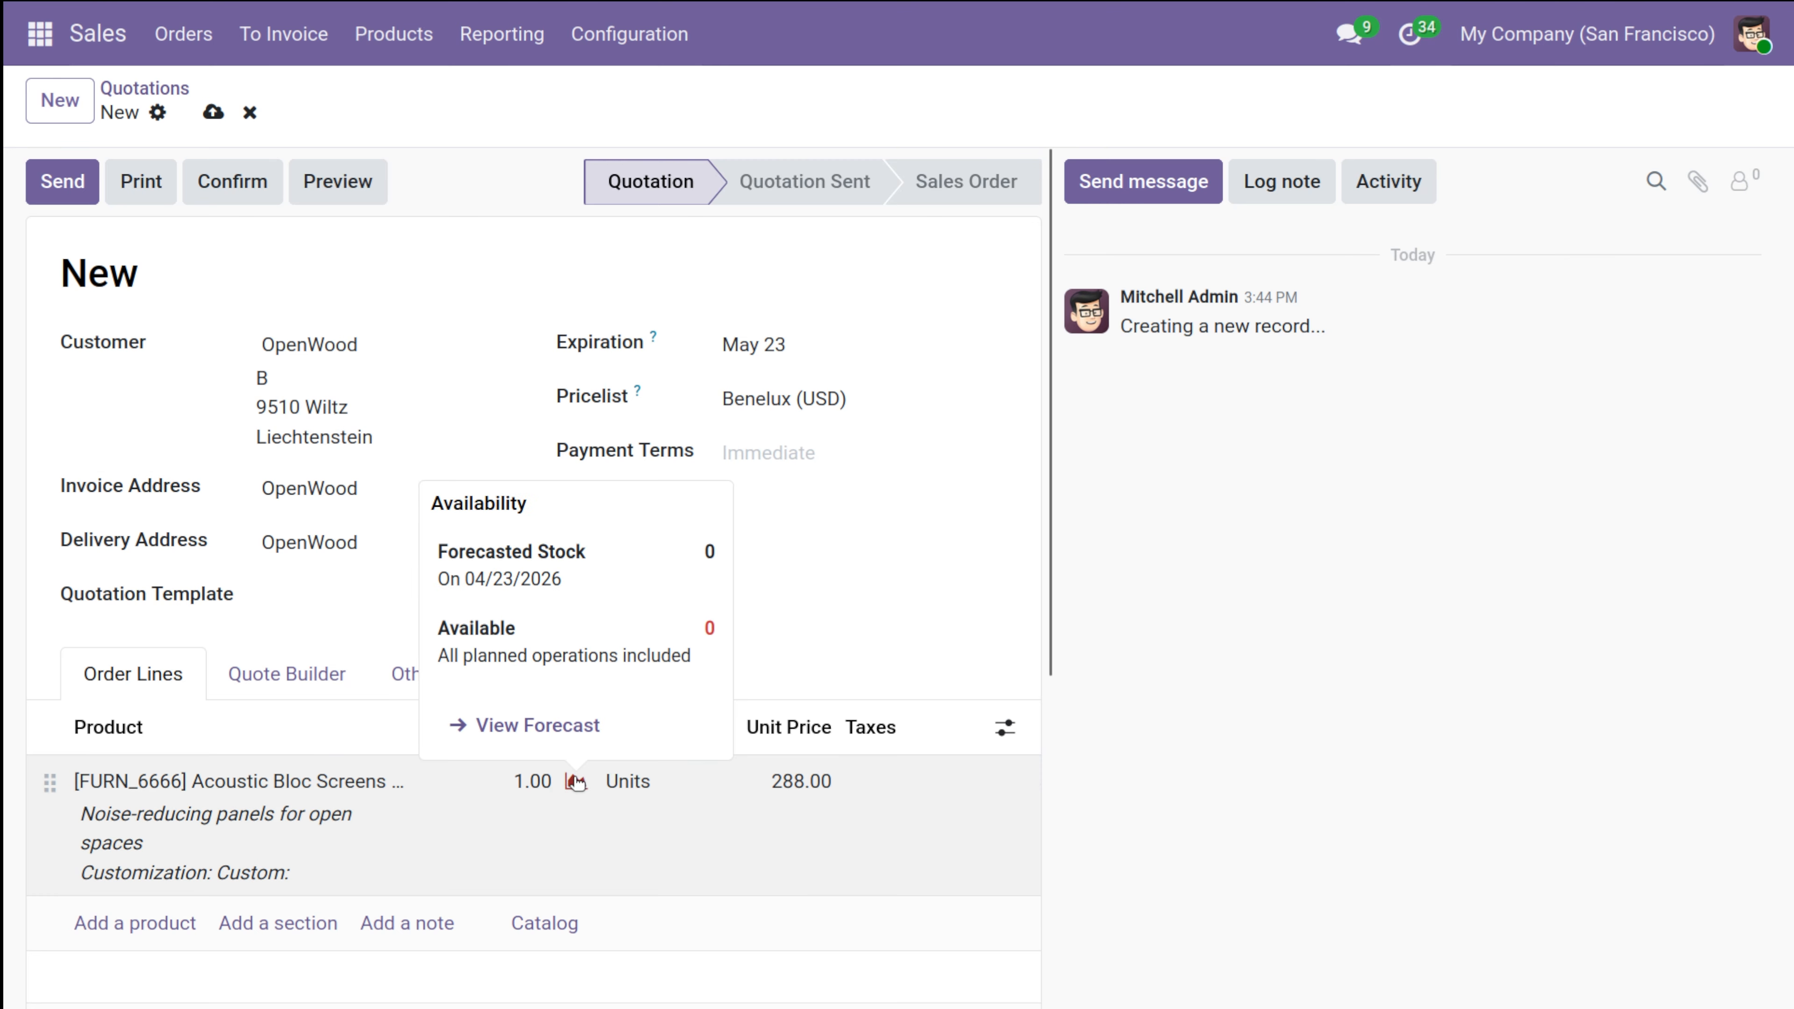
left_click(542, 780)
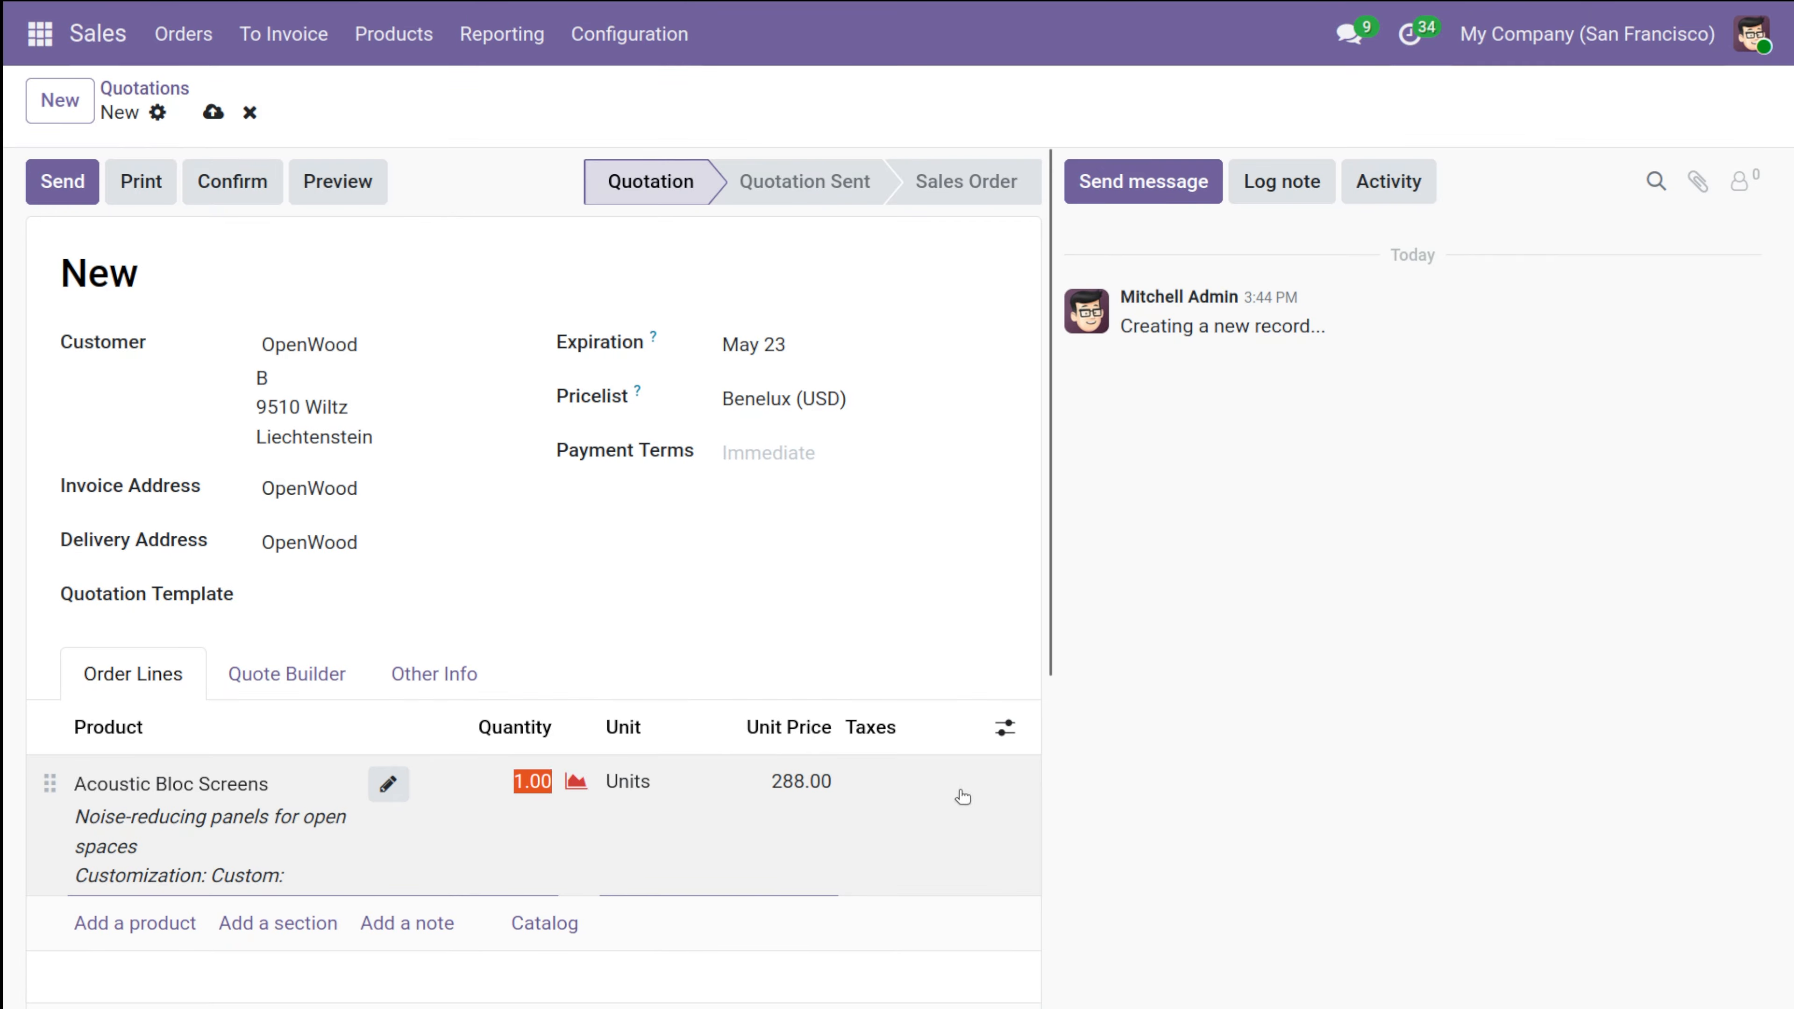
left_click(346, 848)
left_click(380, 788)
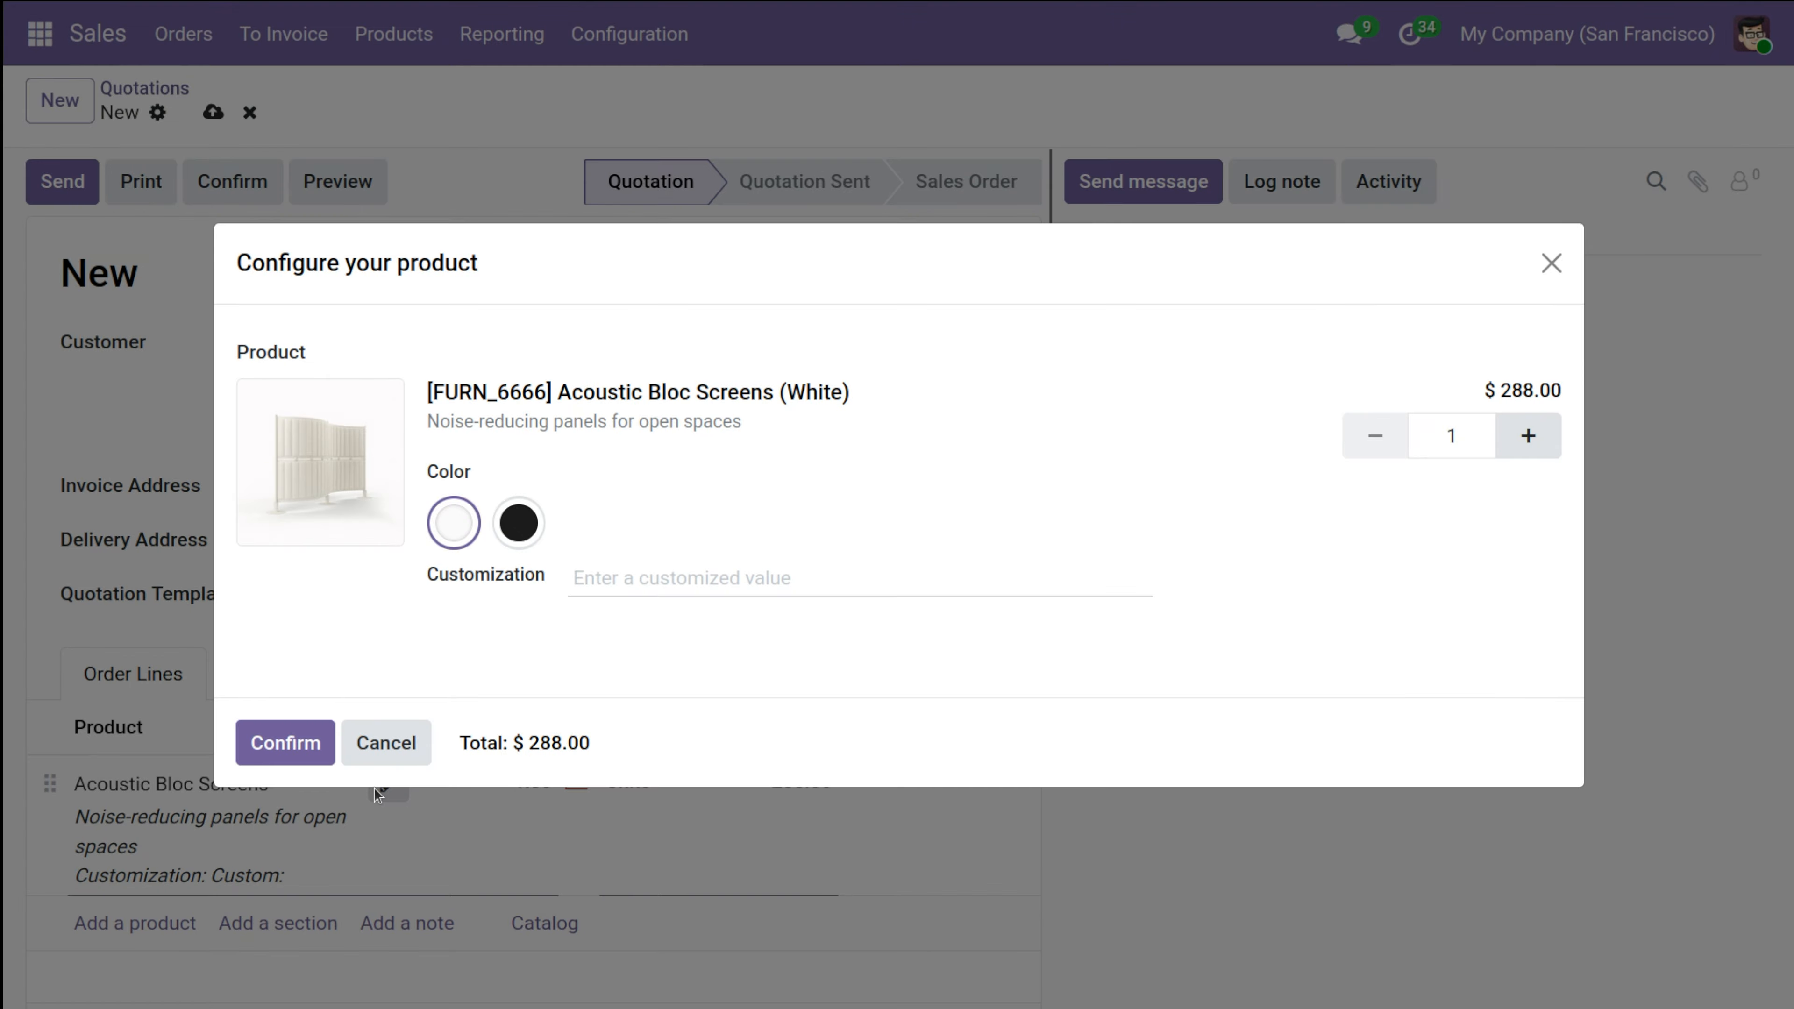
left_click(520, 536)
left_click(301, 759)
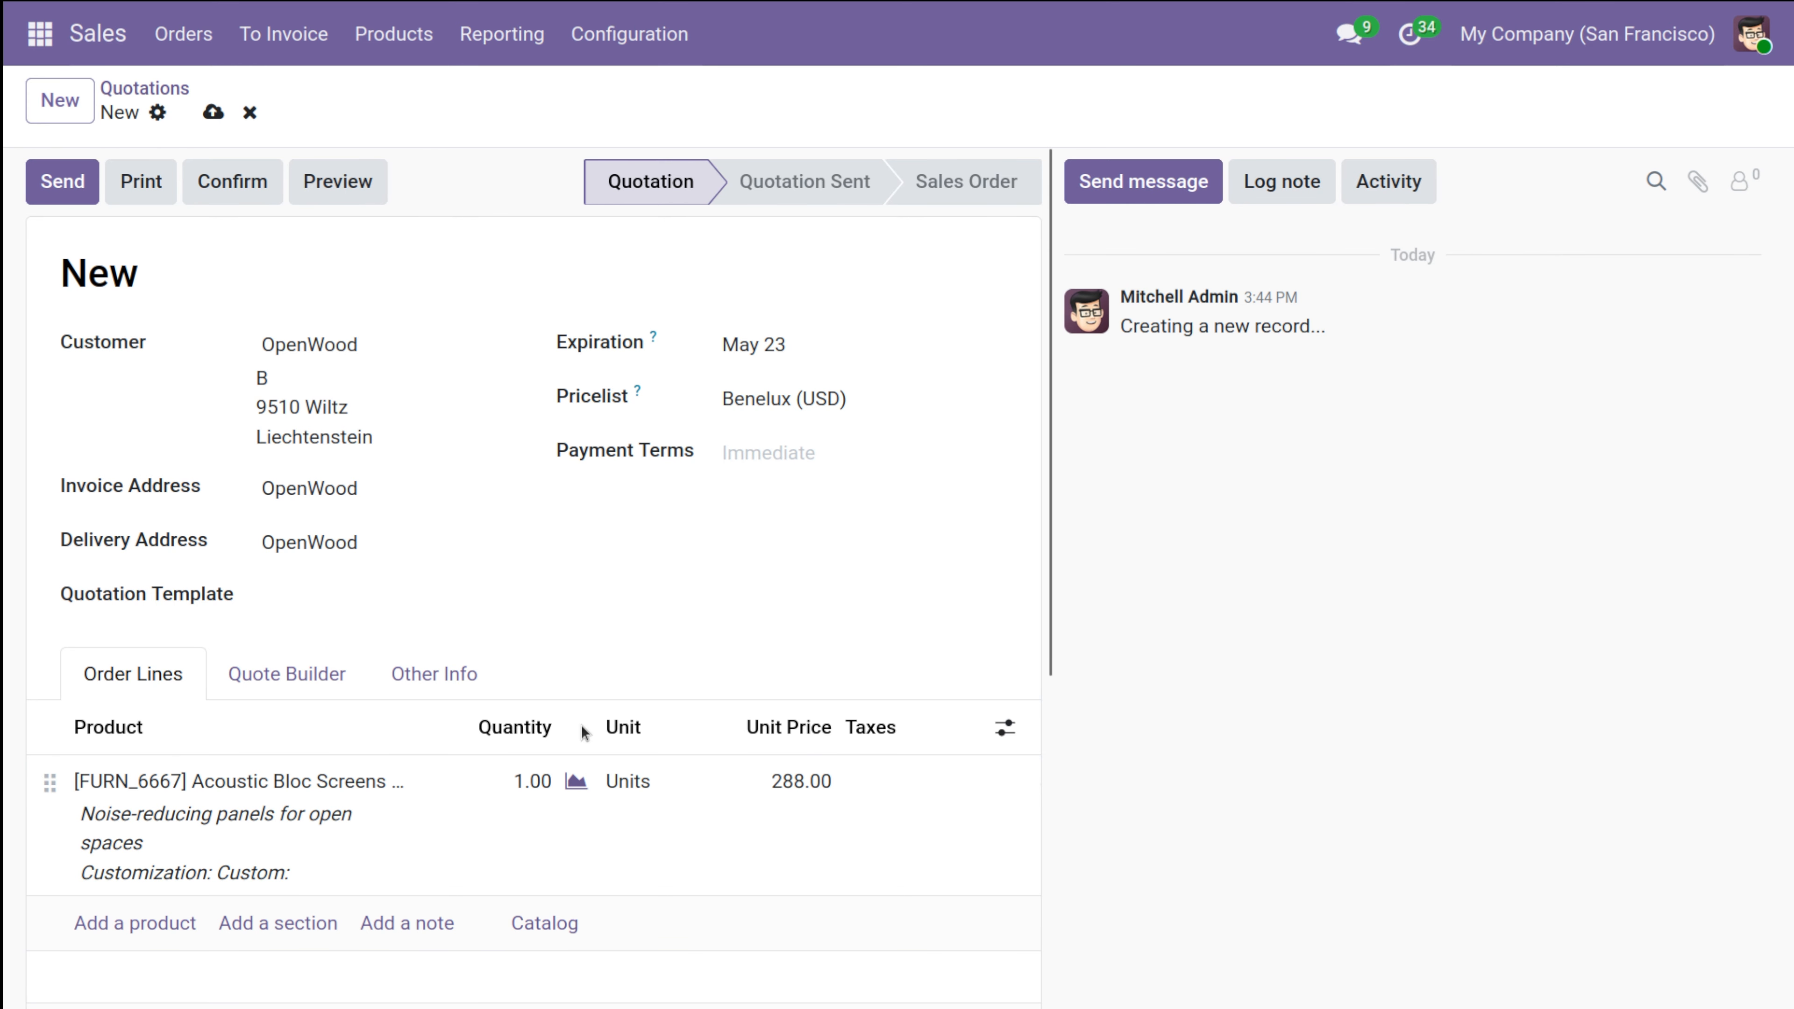
Save the OpenWood quotation and confirm it as a sales order.
scroll(884, 779, "down", 5)
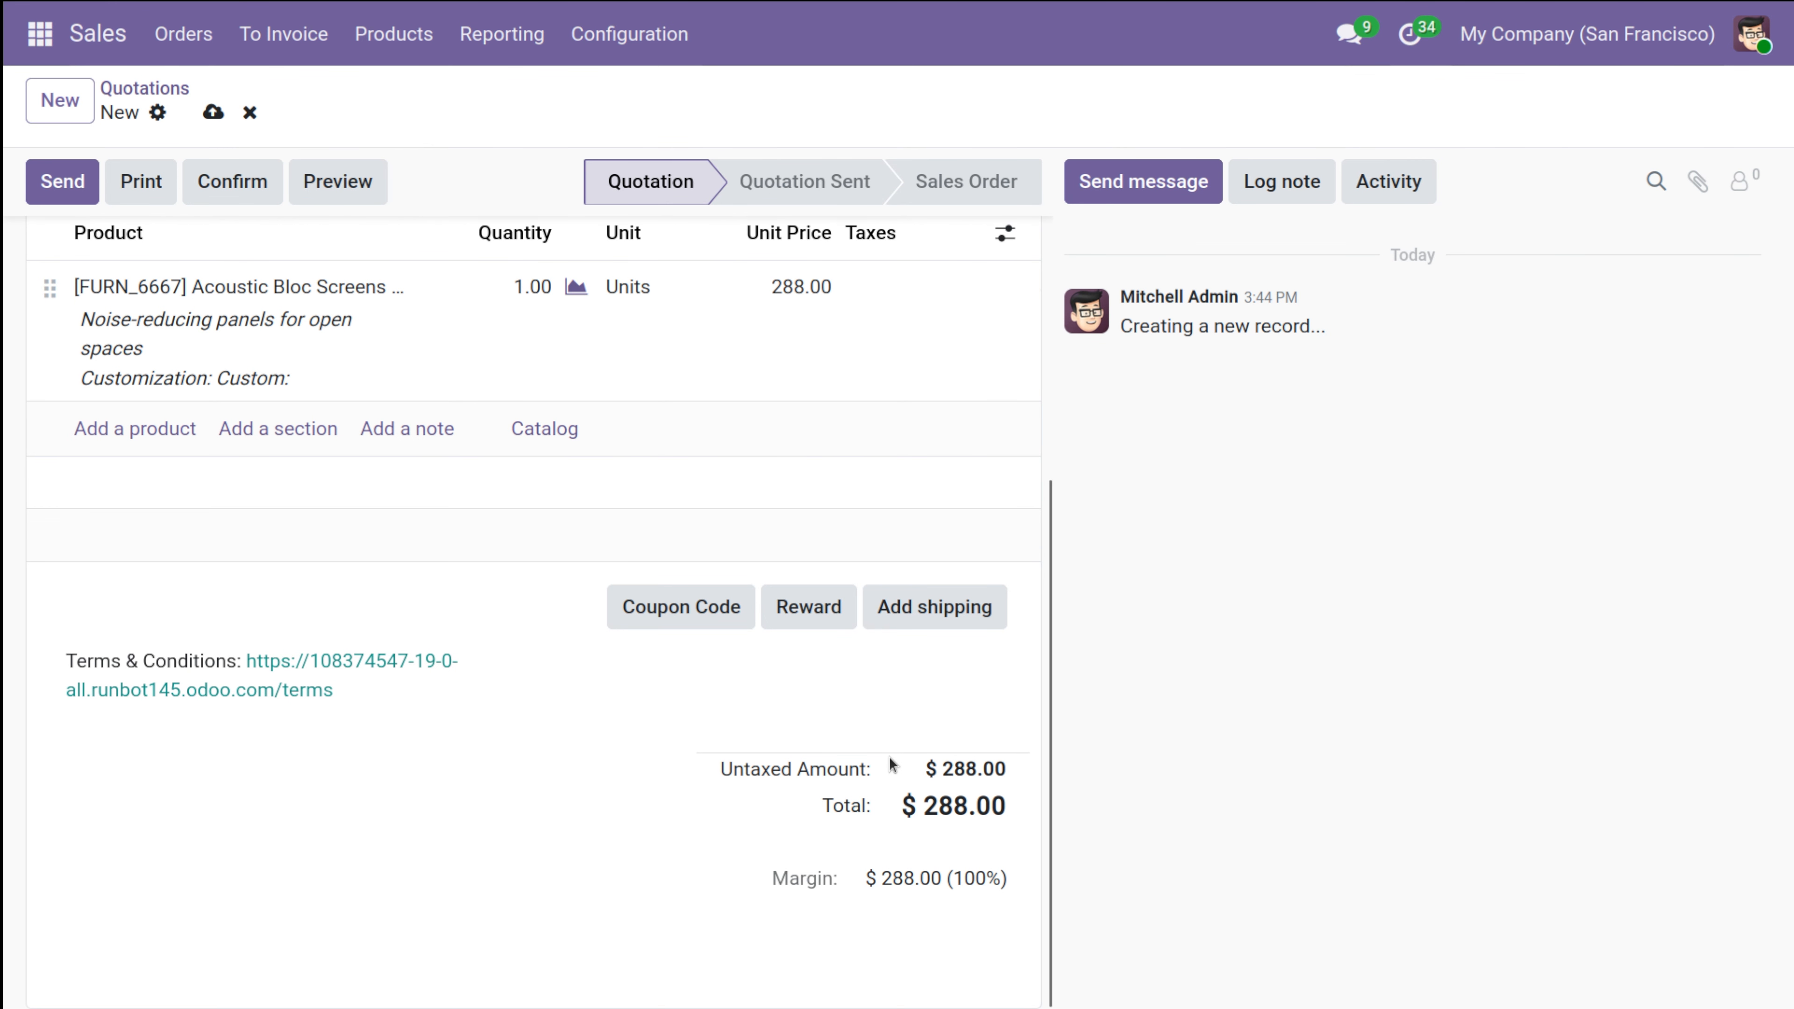
scroll(891, 765, "up", 5)
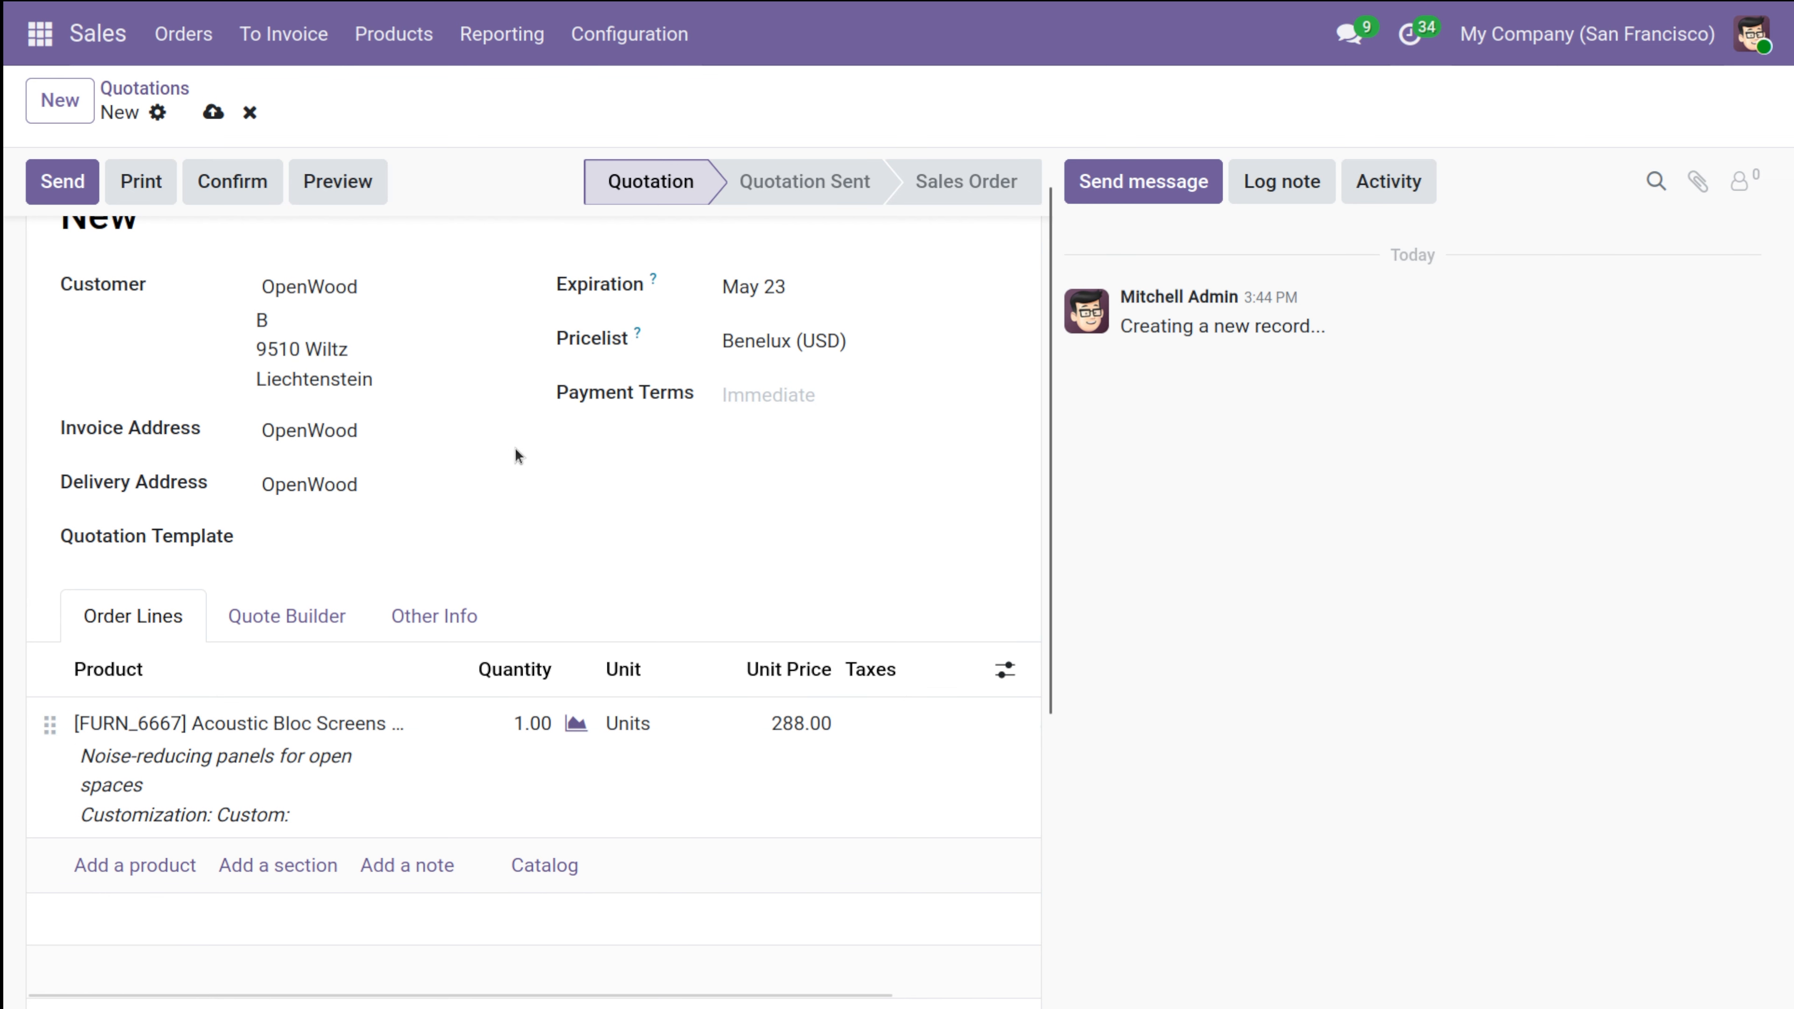
left_click(213, 113)
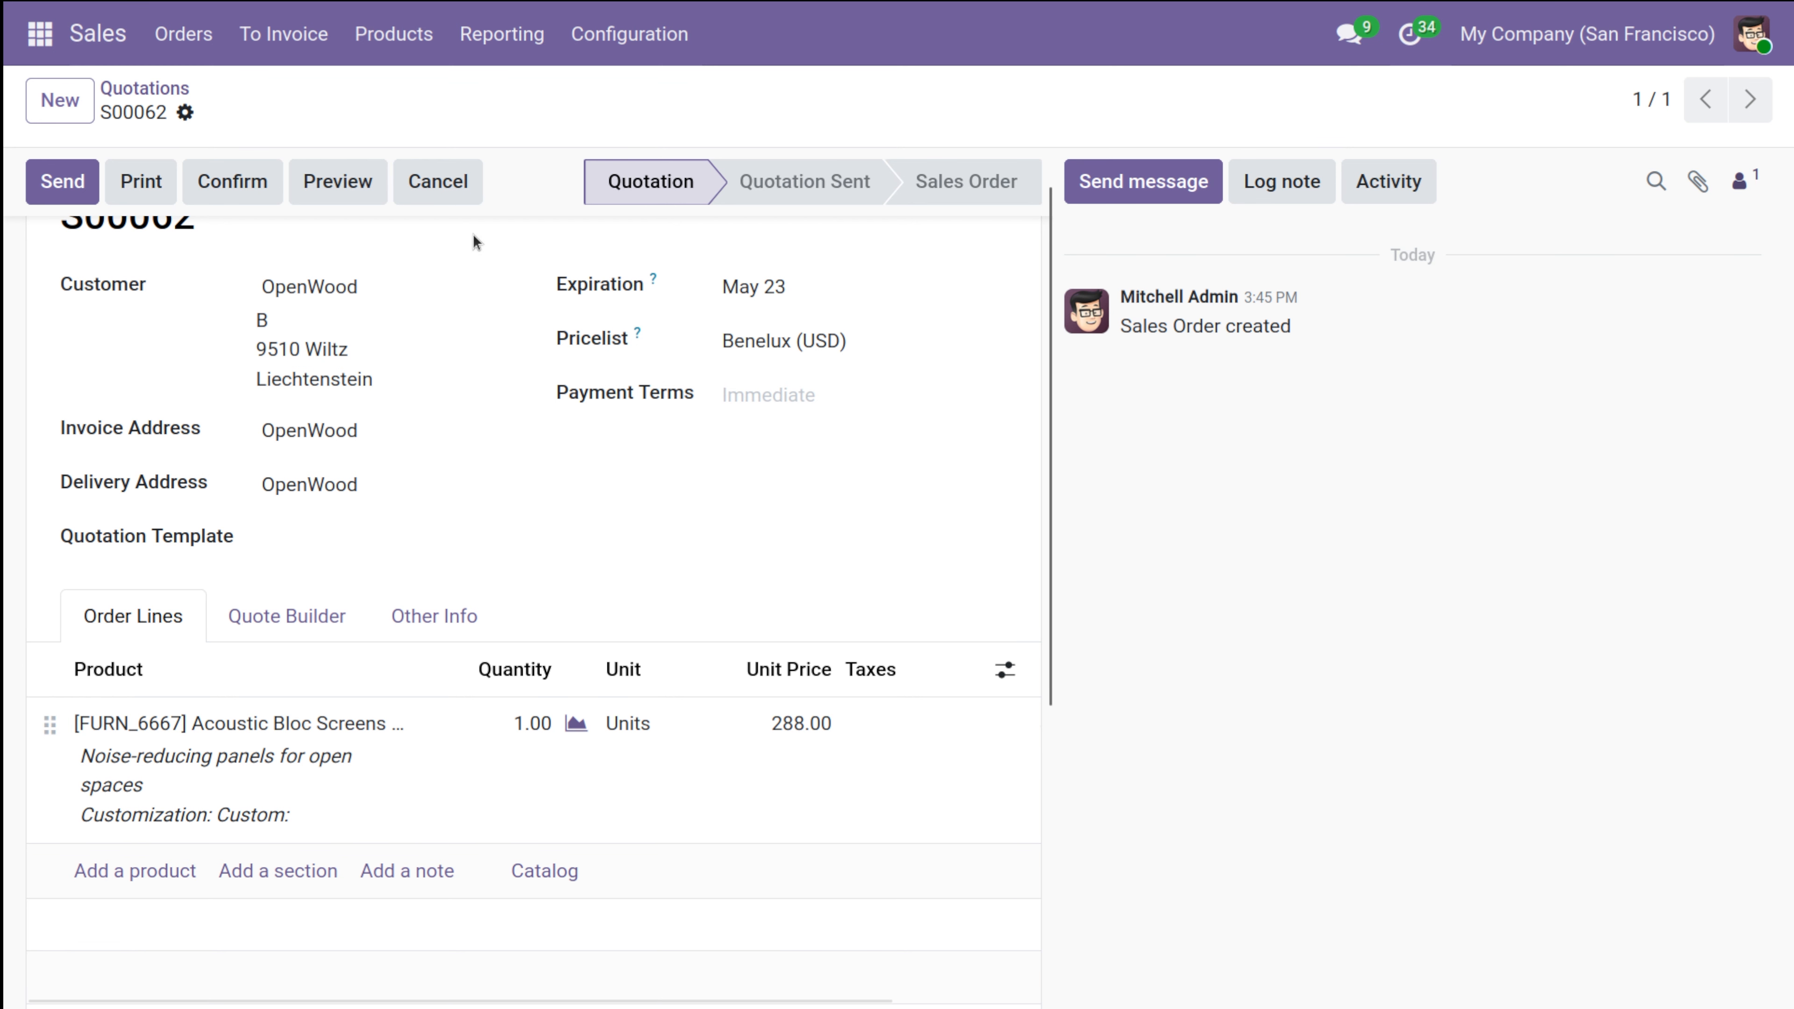
scroll(473, 234, "up", 1)
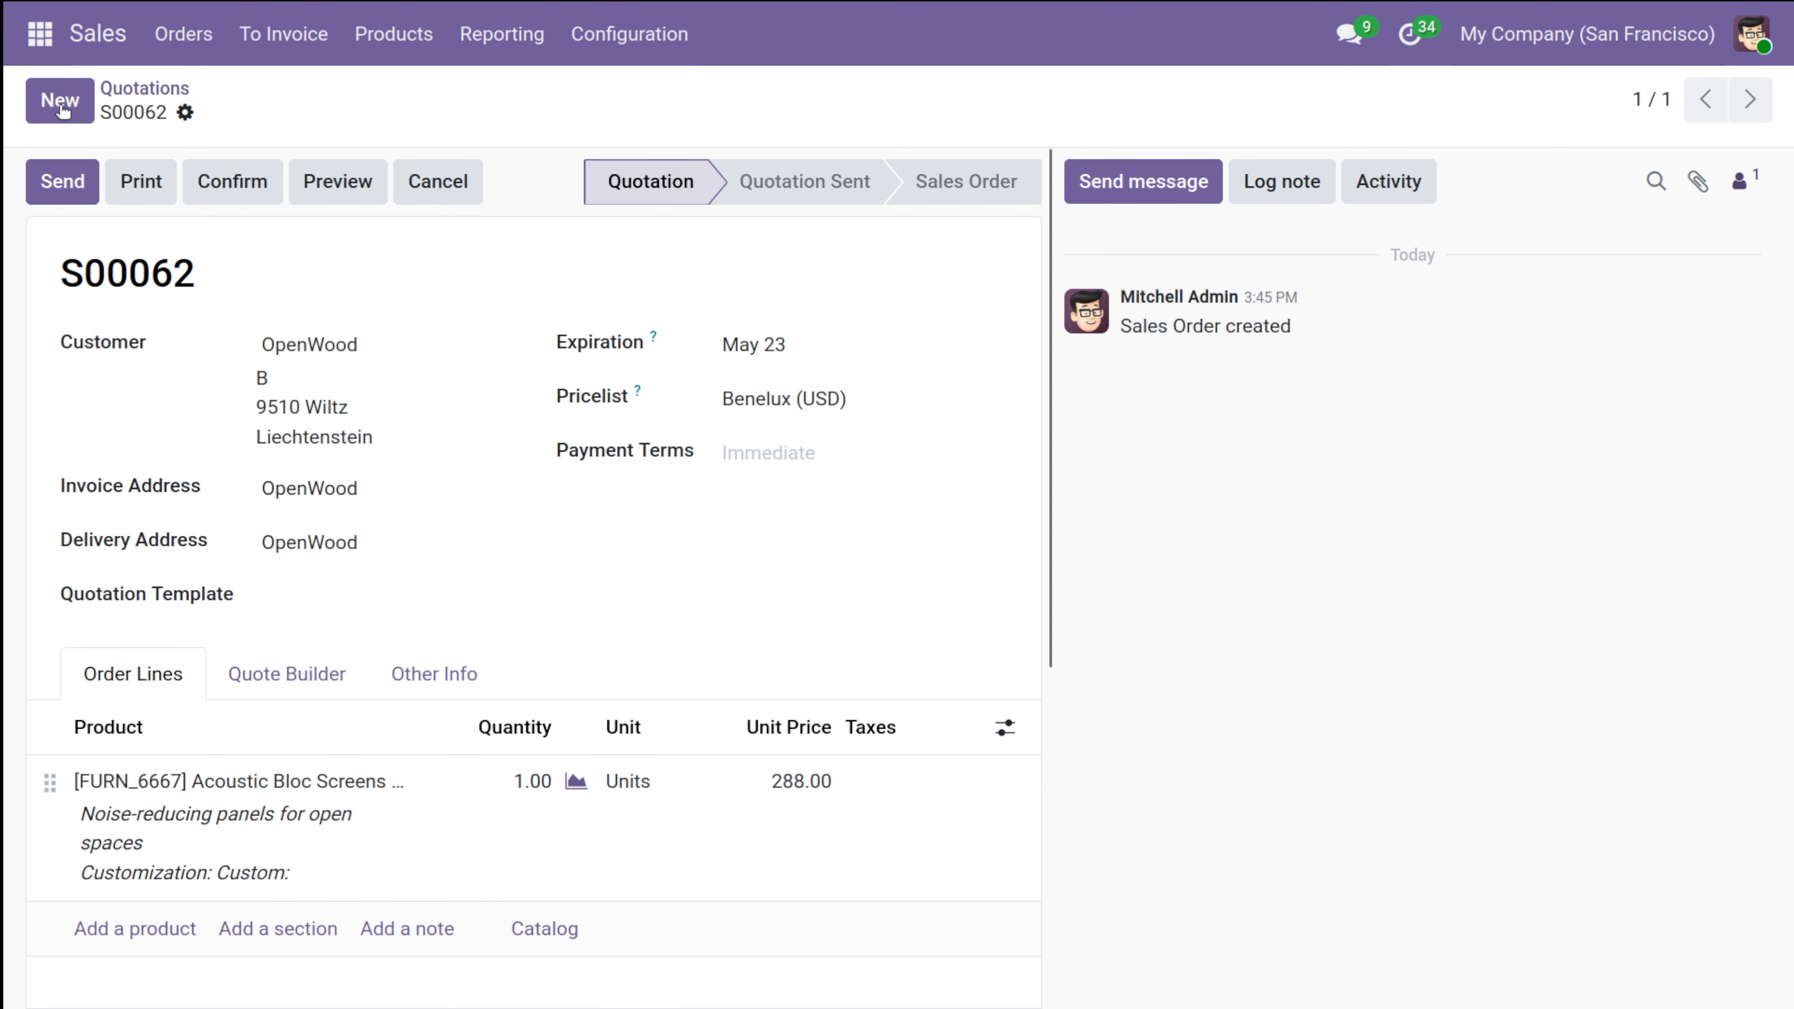
left_click(245, 185)
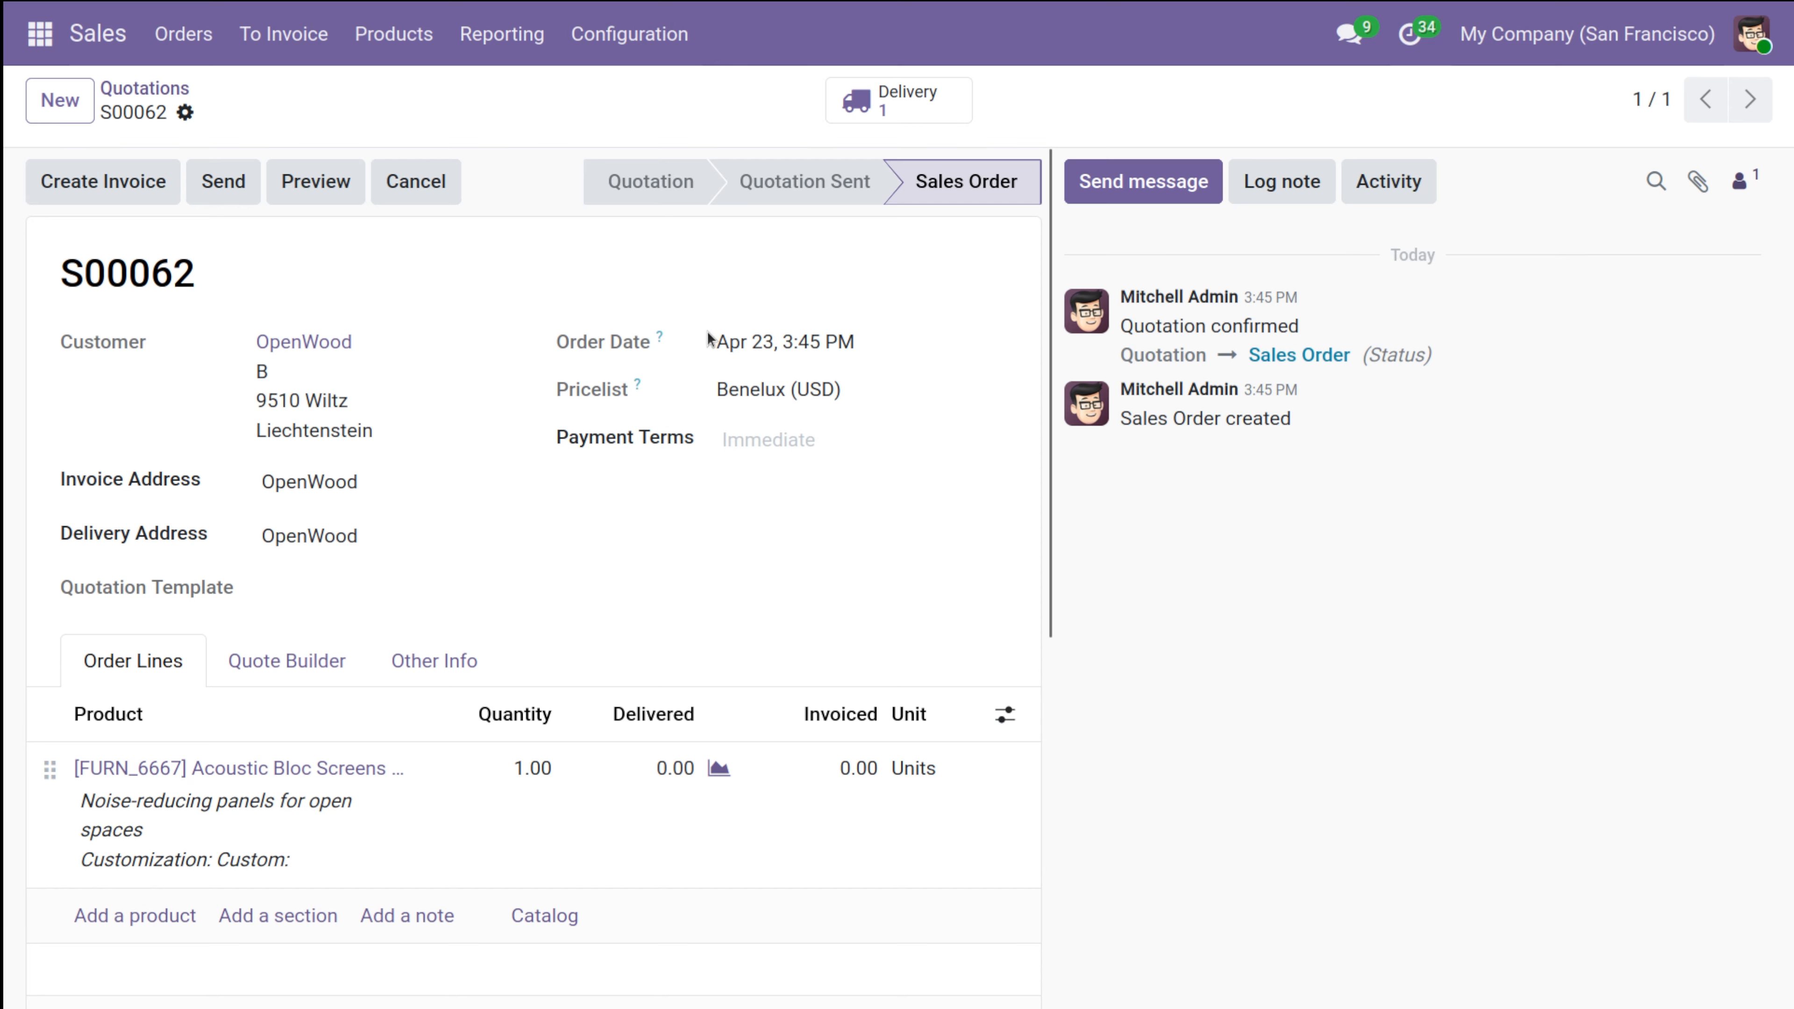
Open the order's delivery, set the Acoustic Bloc Screens quantity to 1, and validate the transfer.
left_click(909, 95)
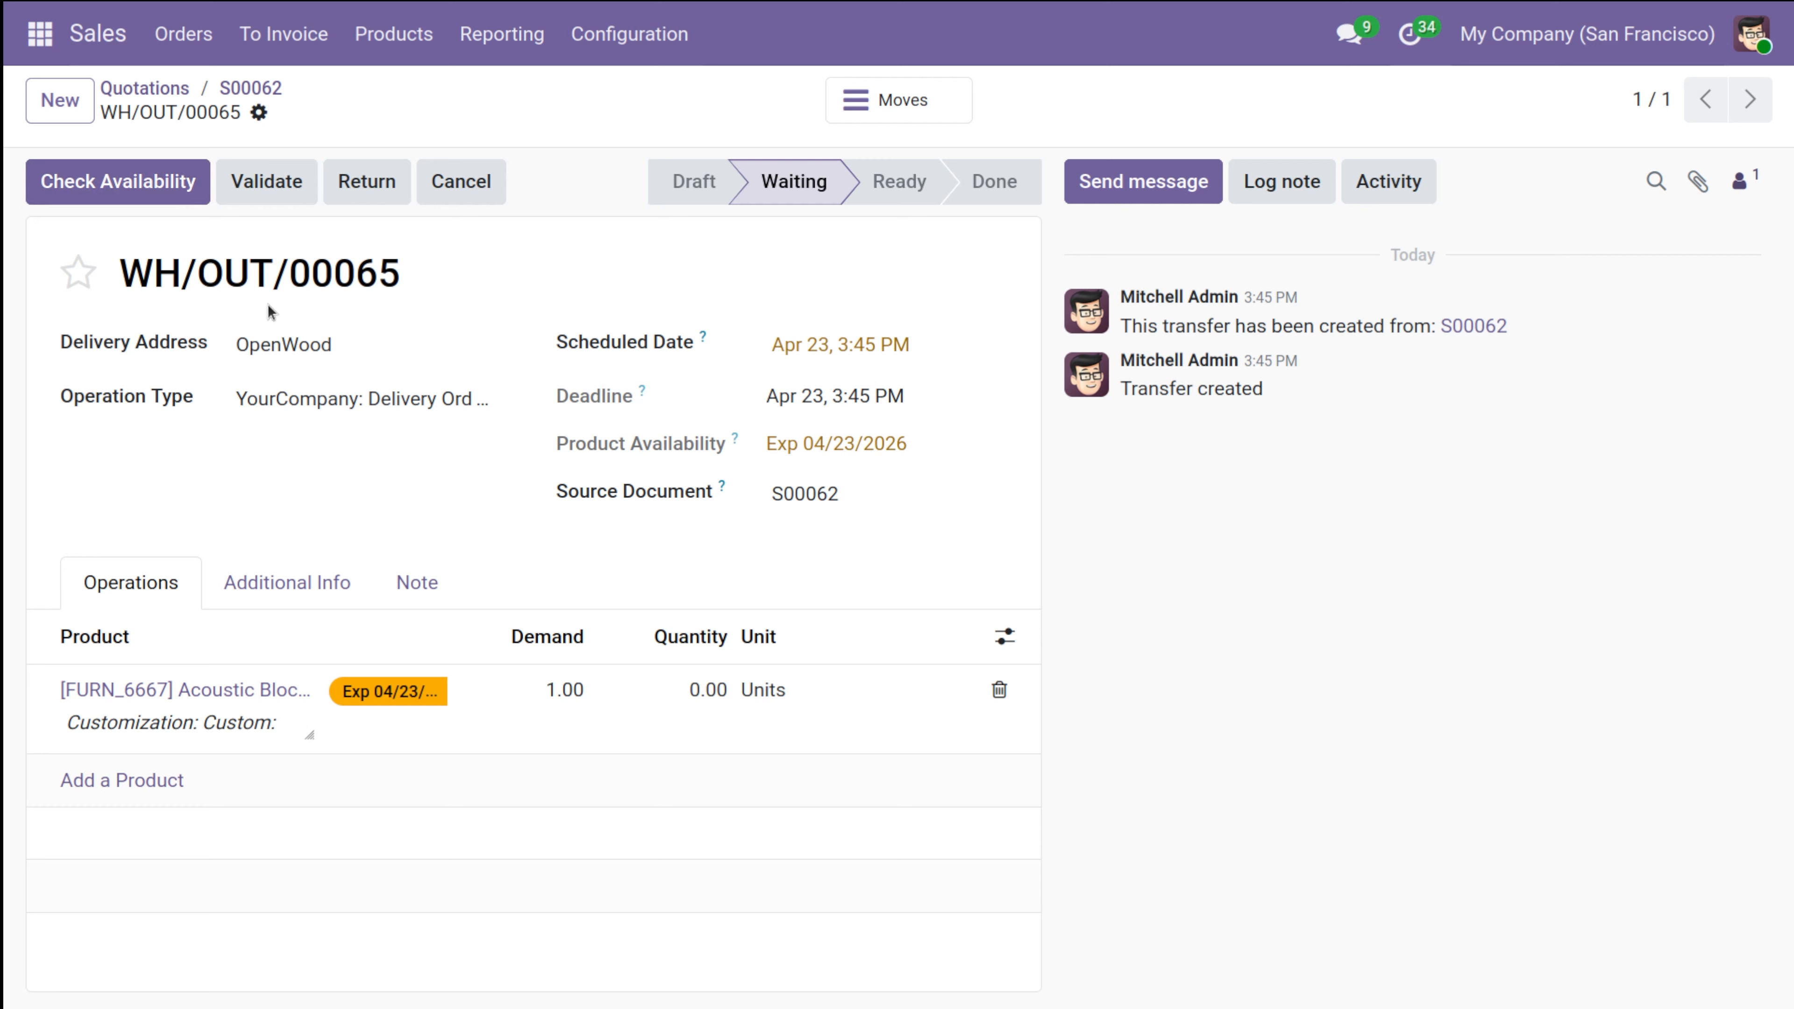
left_click(724, 715)
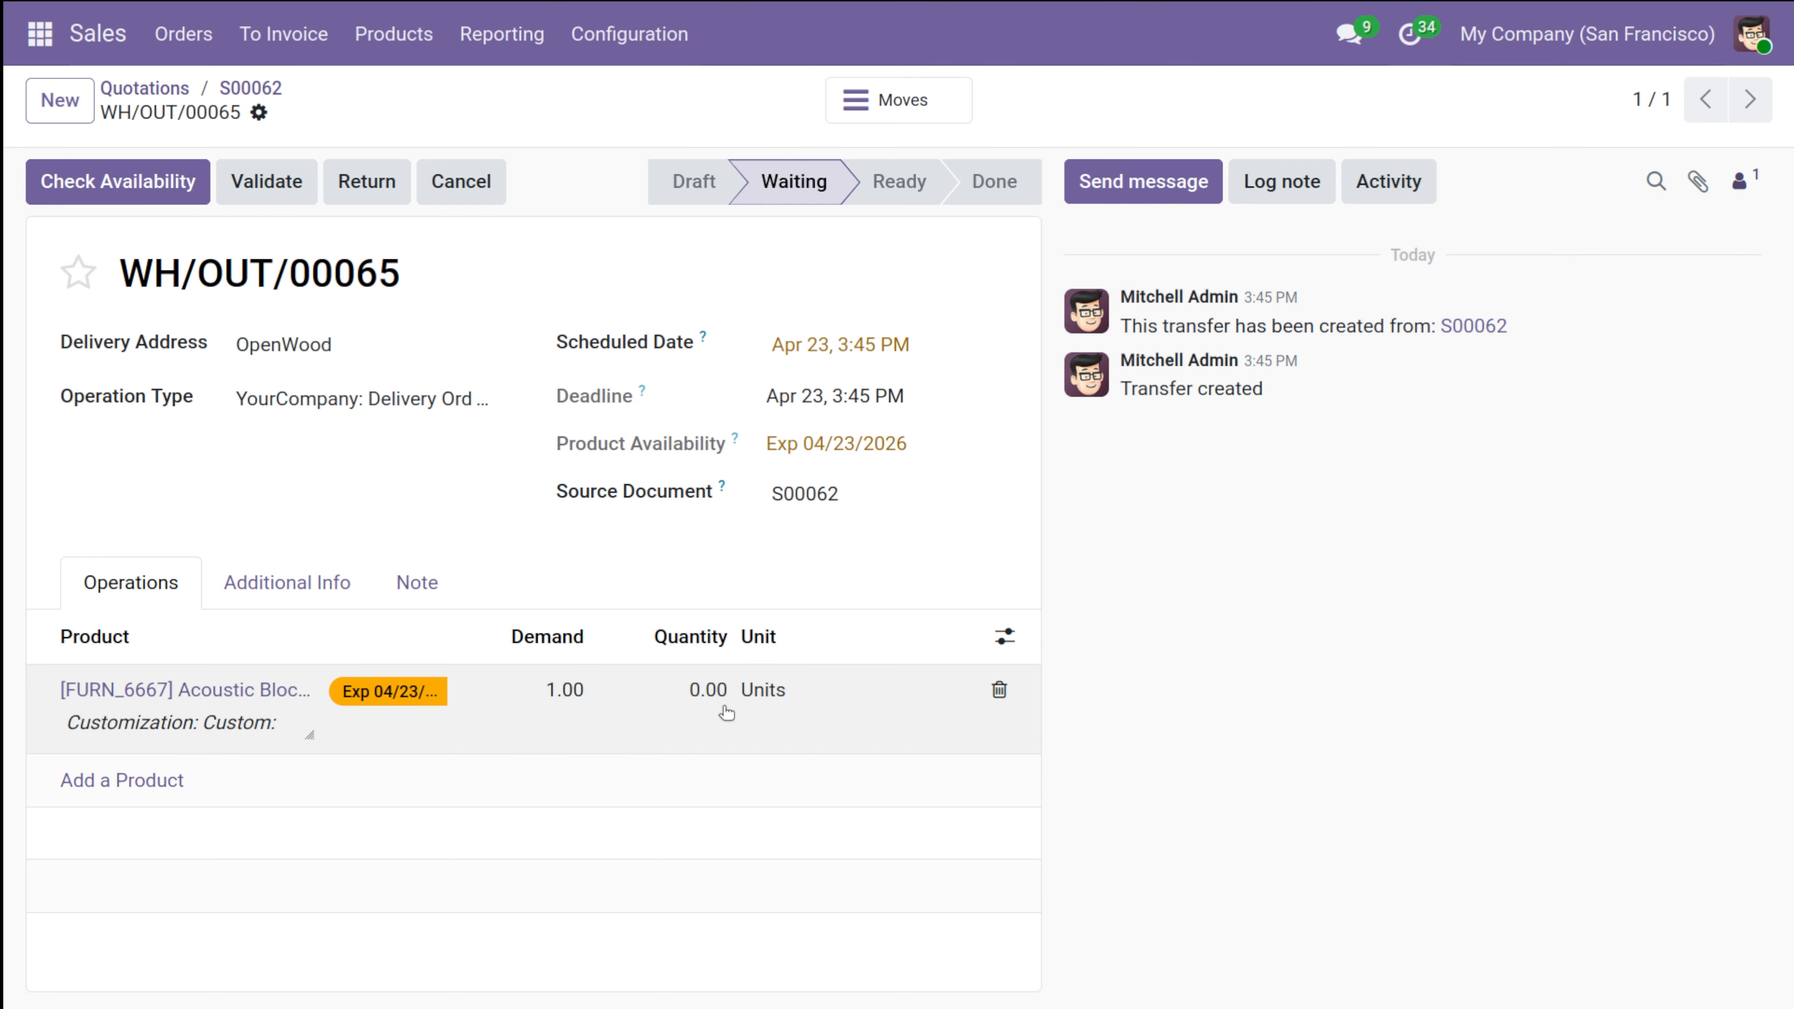
type("1")
left_click(664, 649)
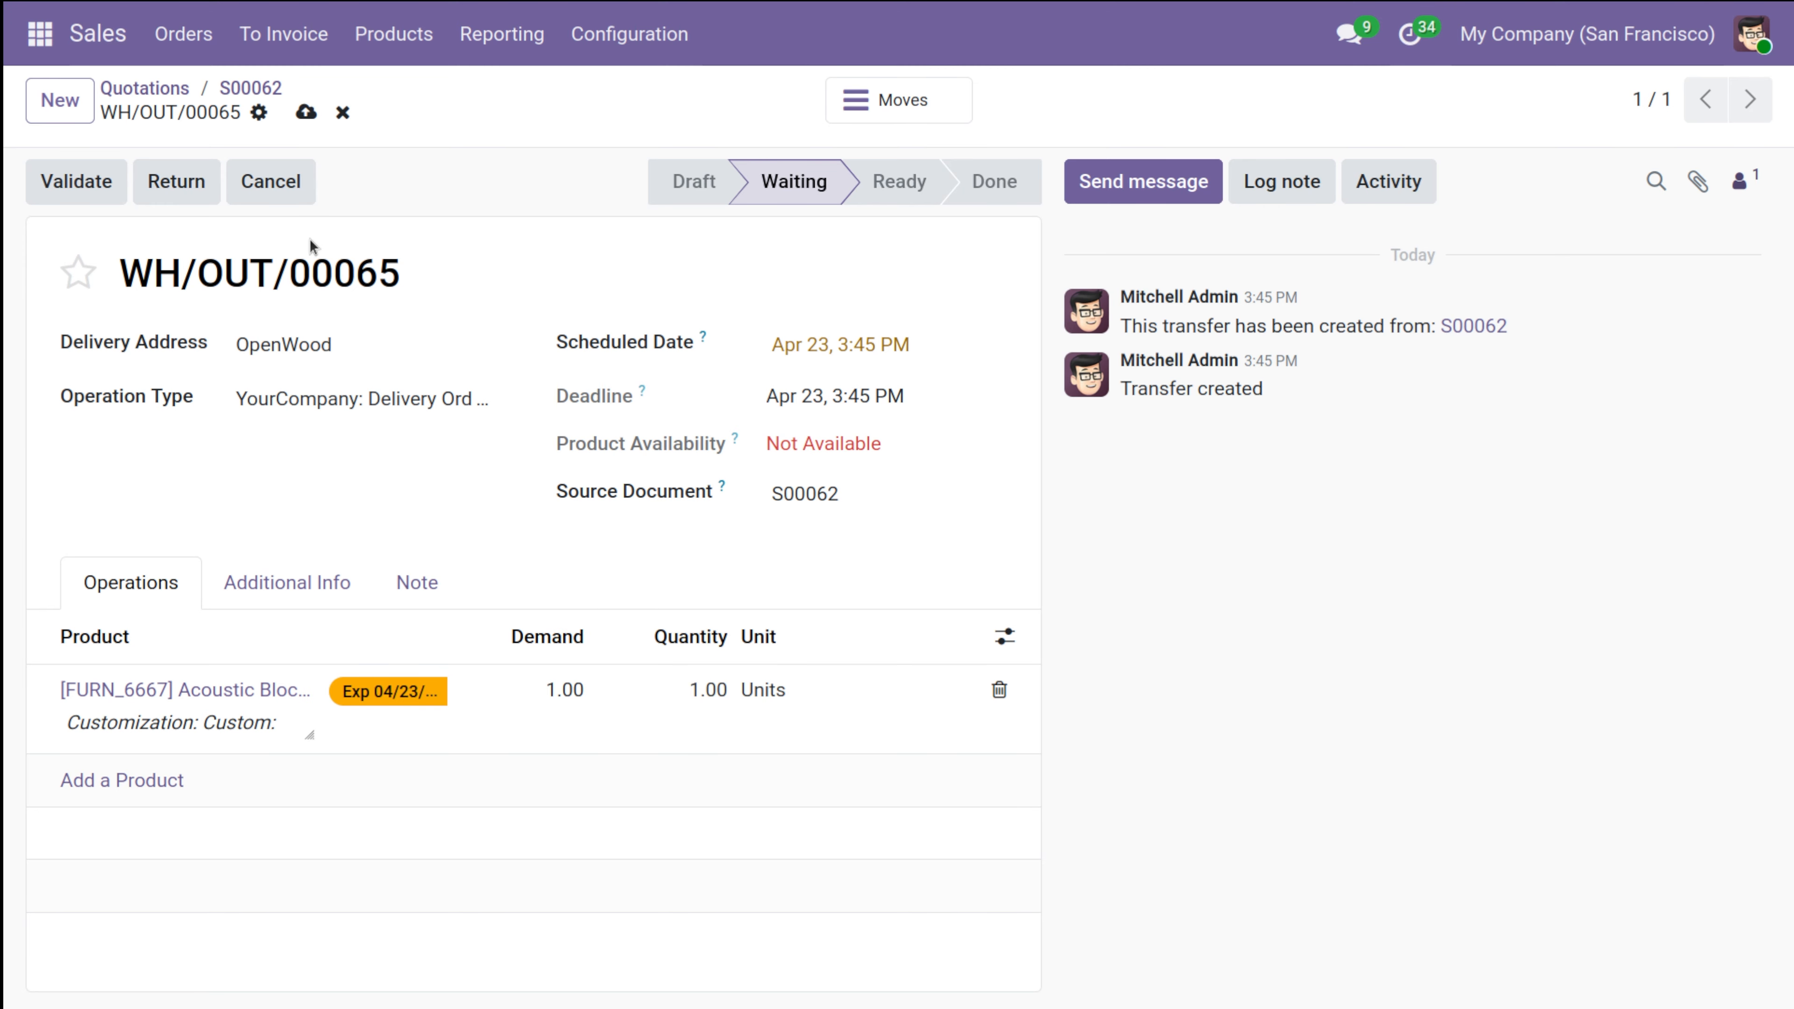
left_click(77, 182)
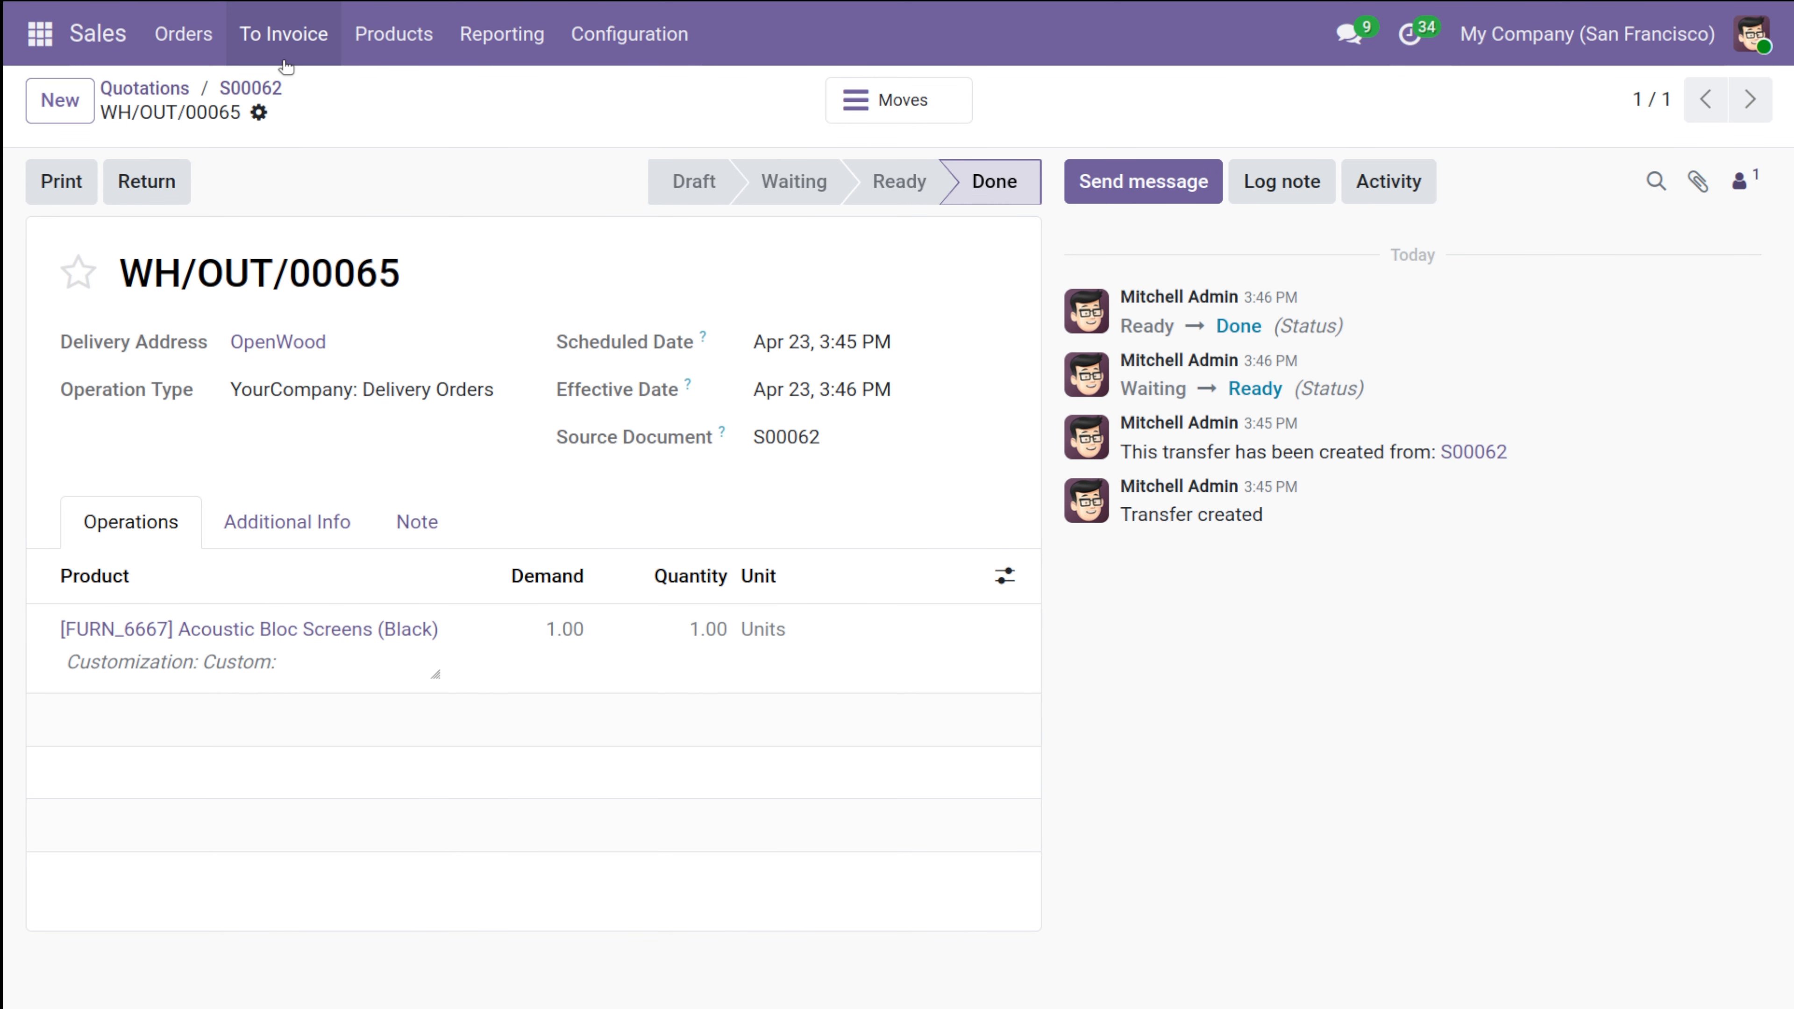
Create a regular draft invoice from the delivered sales order and confirm it.
left_click(253, 87)
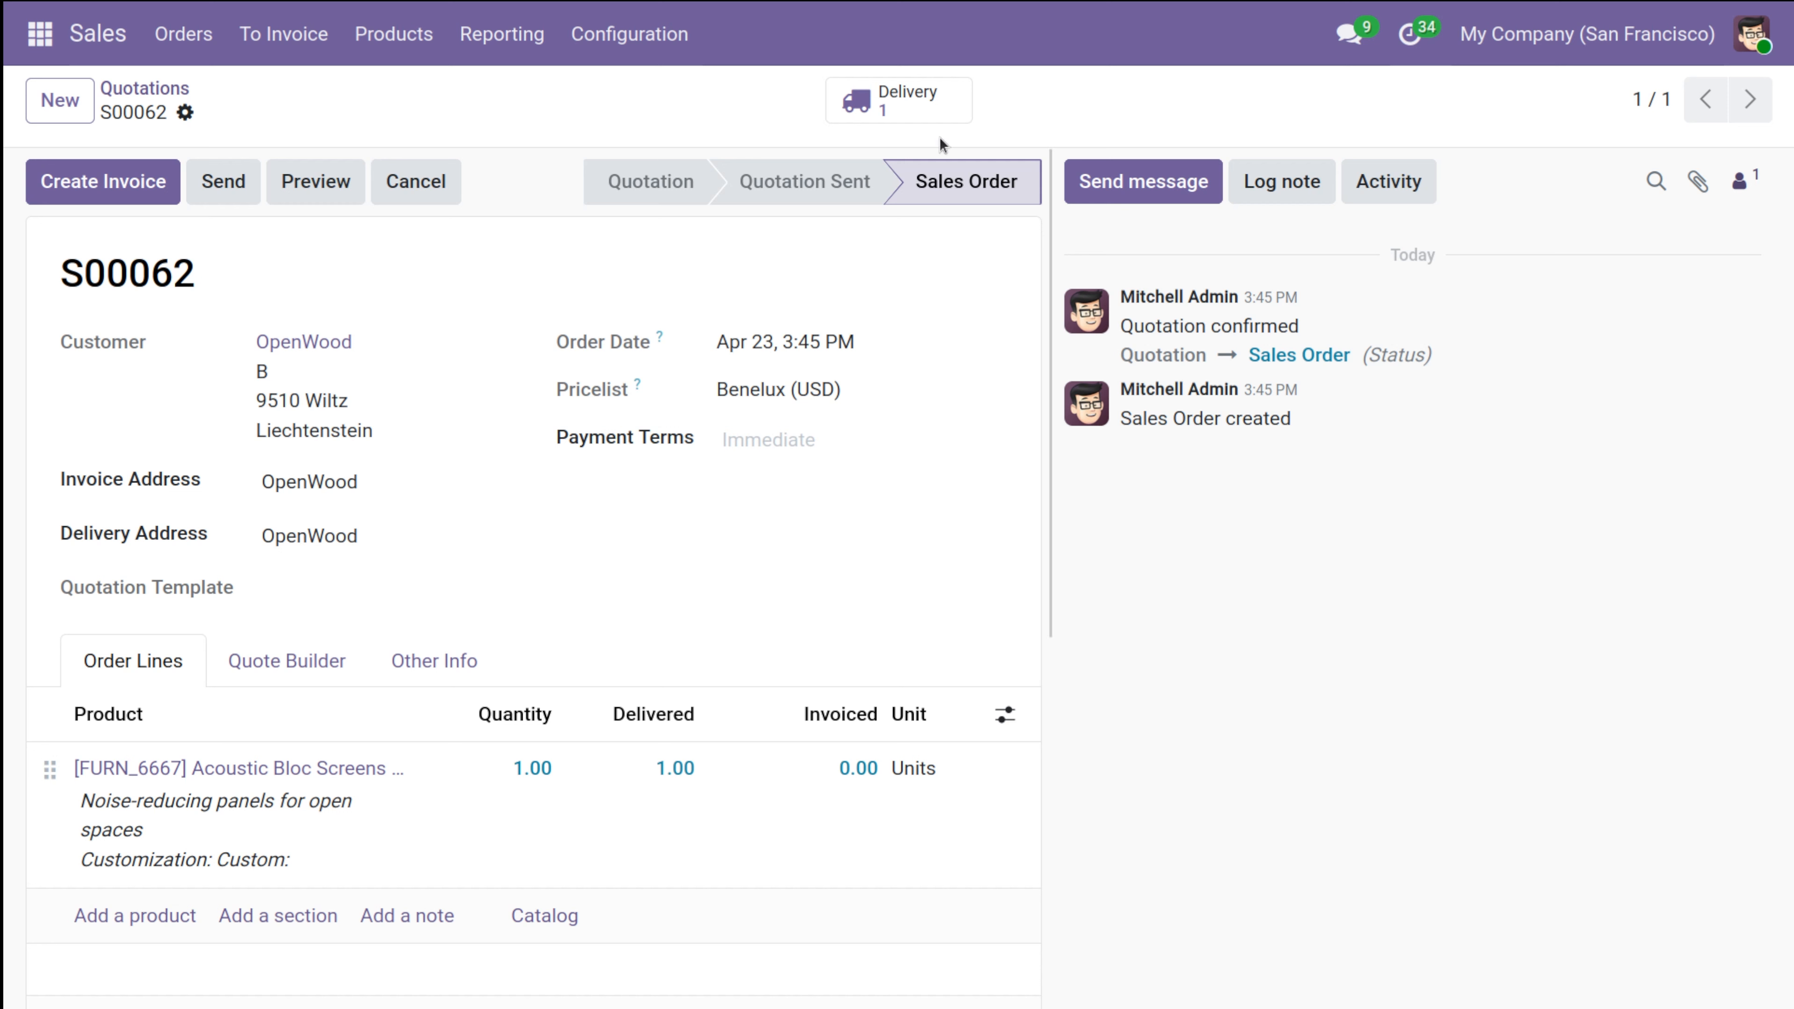
left_click(110, 191)
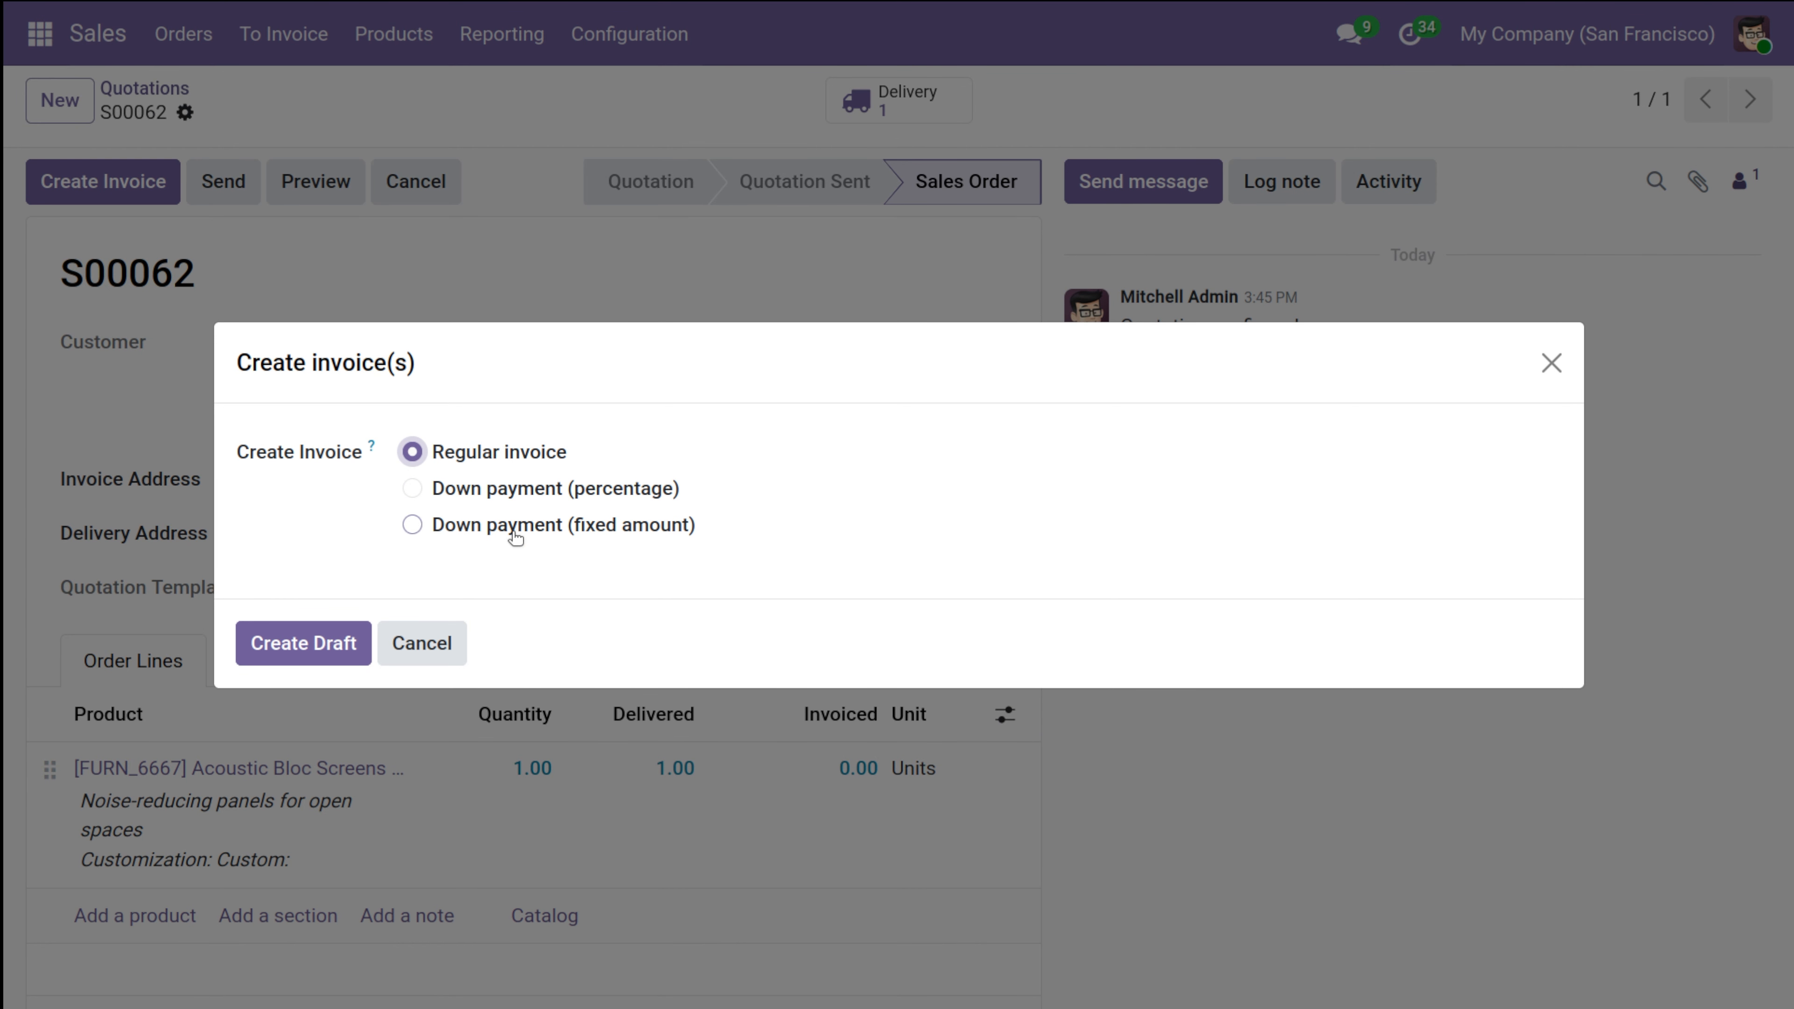
left_click(284, 652)
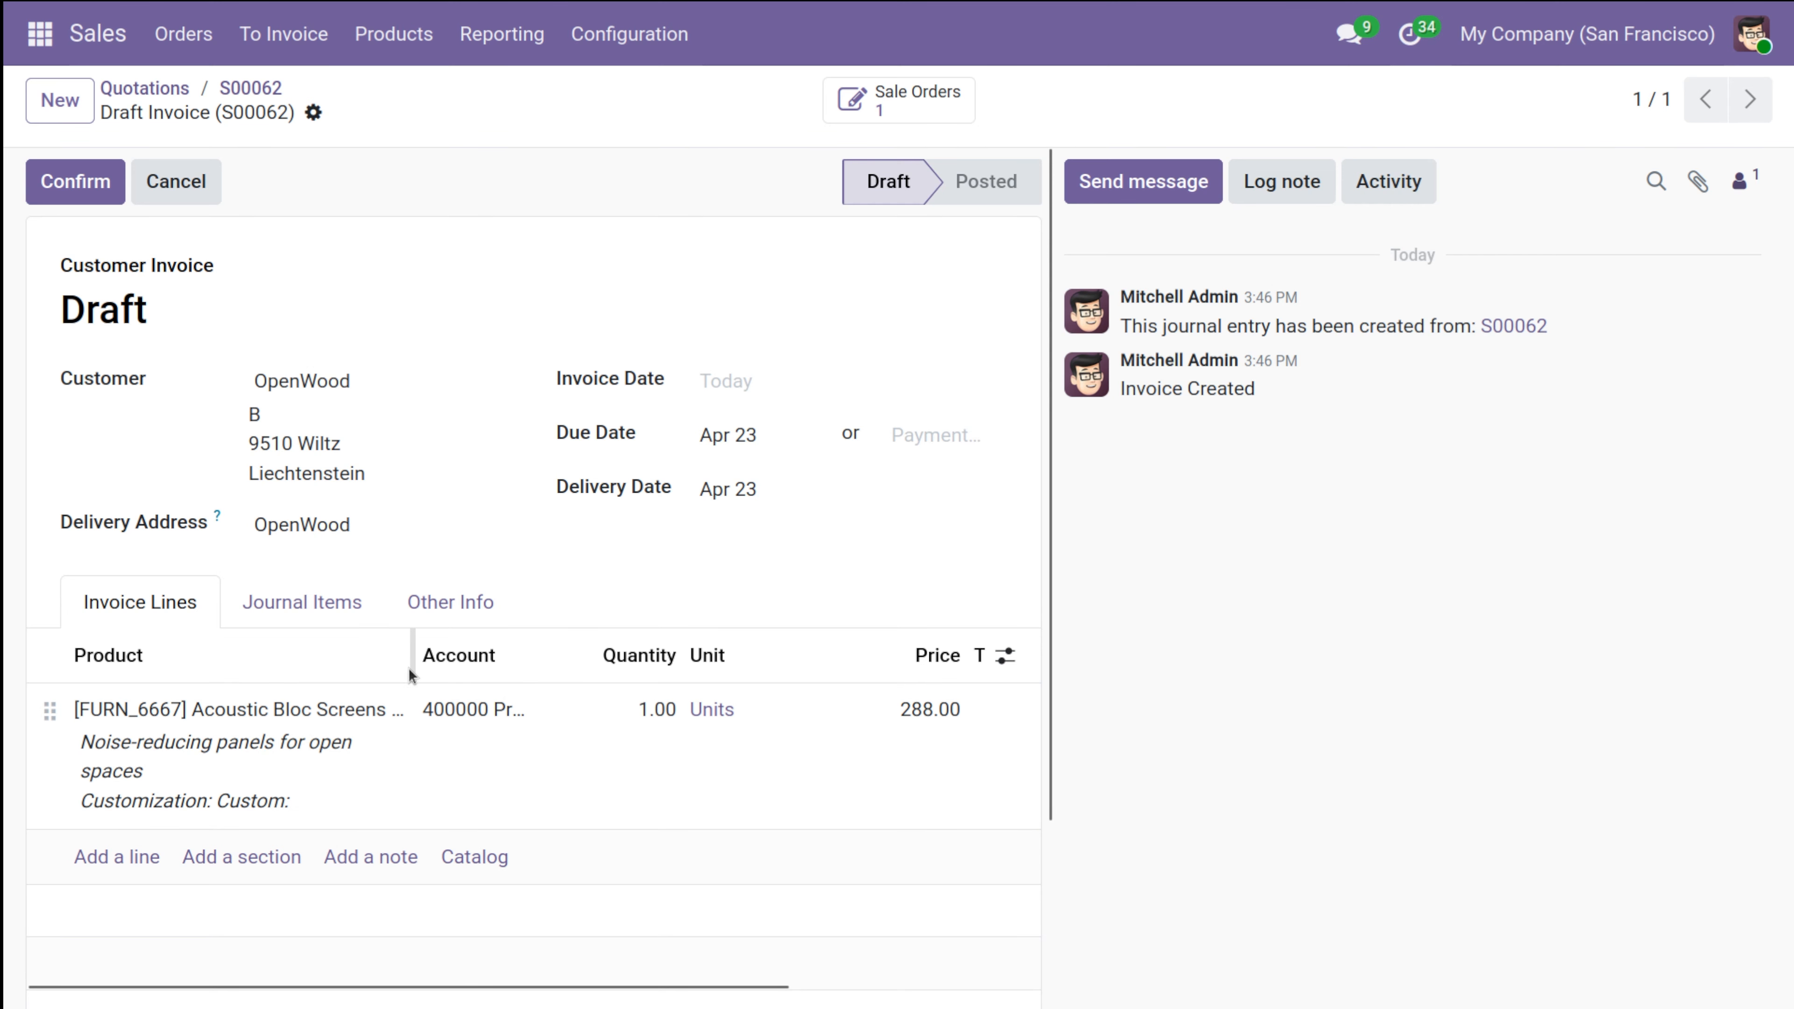
left_click(81, 183)
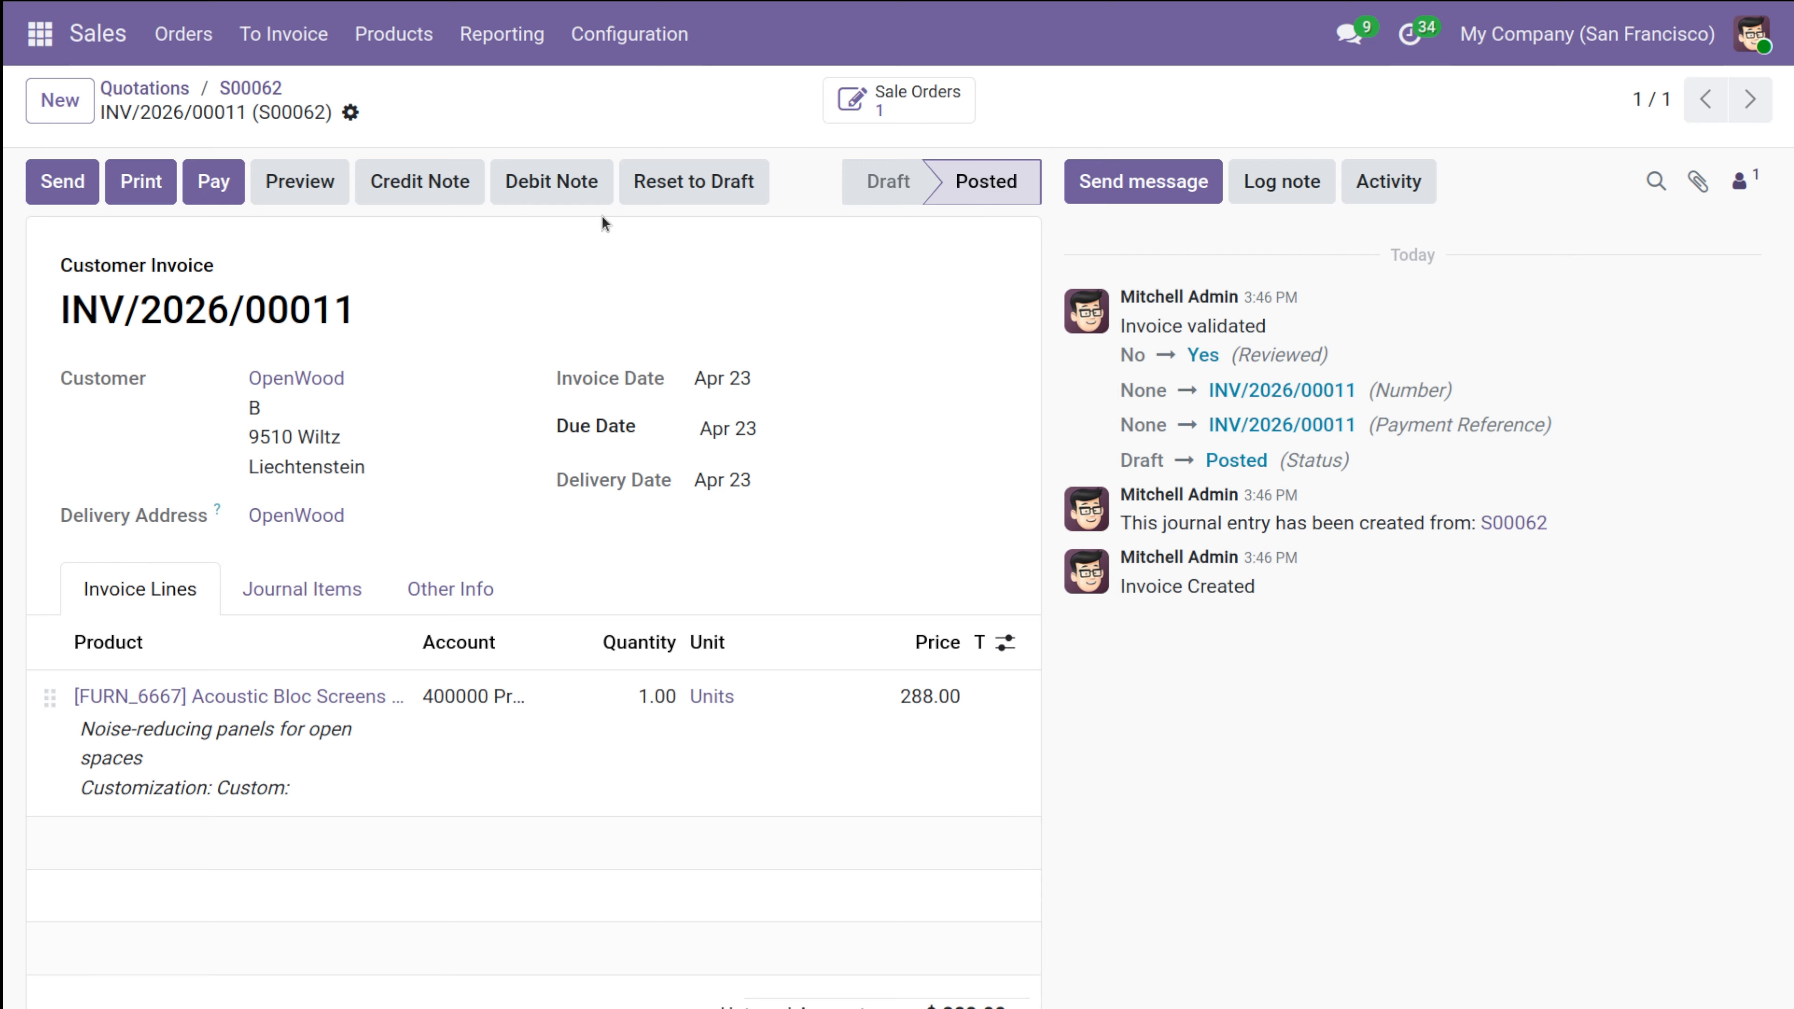
Register the invoice's payment of $288.00 using the Bank journal and the Manual Payment method.
left_click(223, 169)
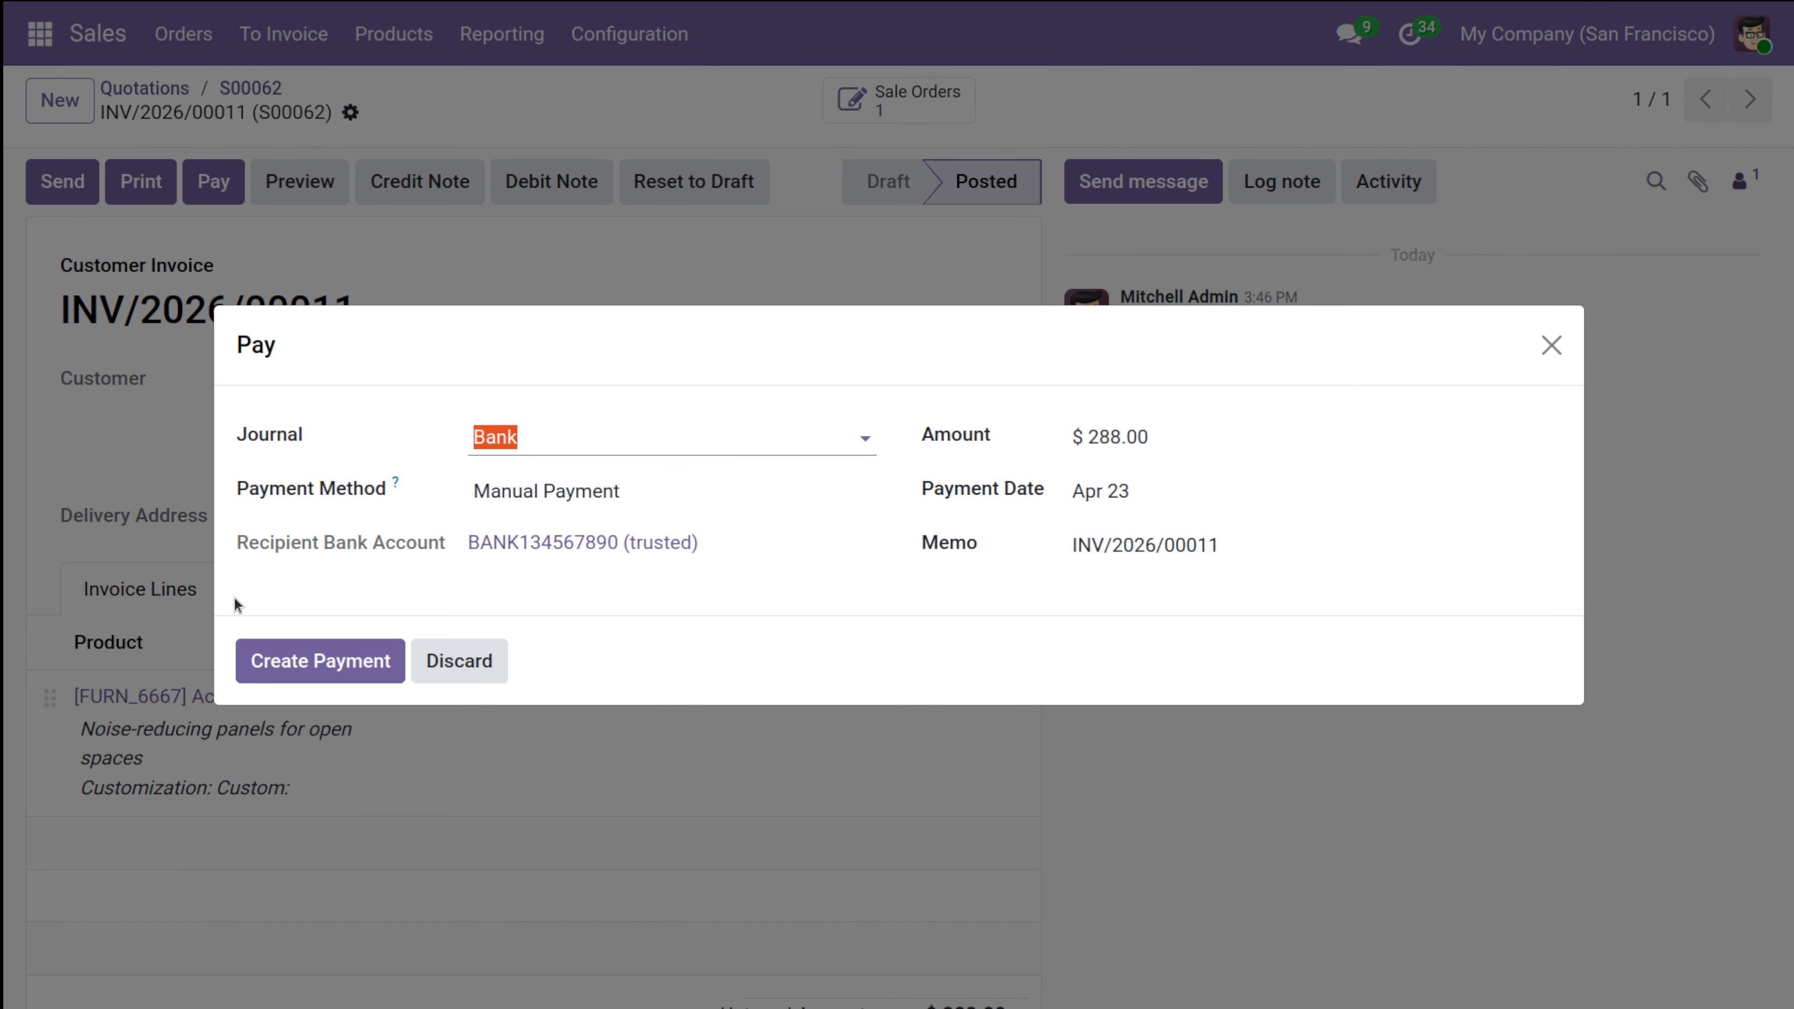
left_click(585, 492)
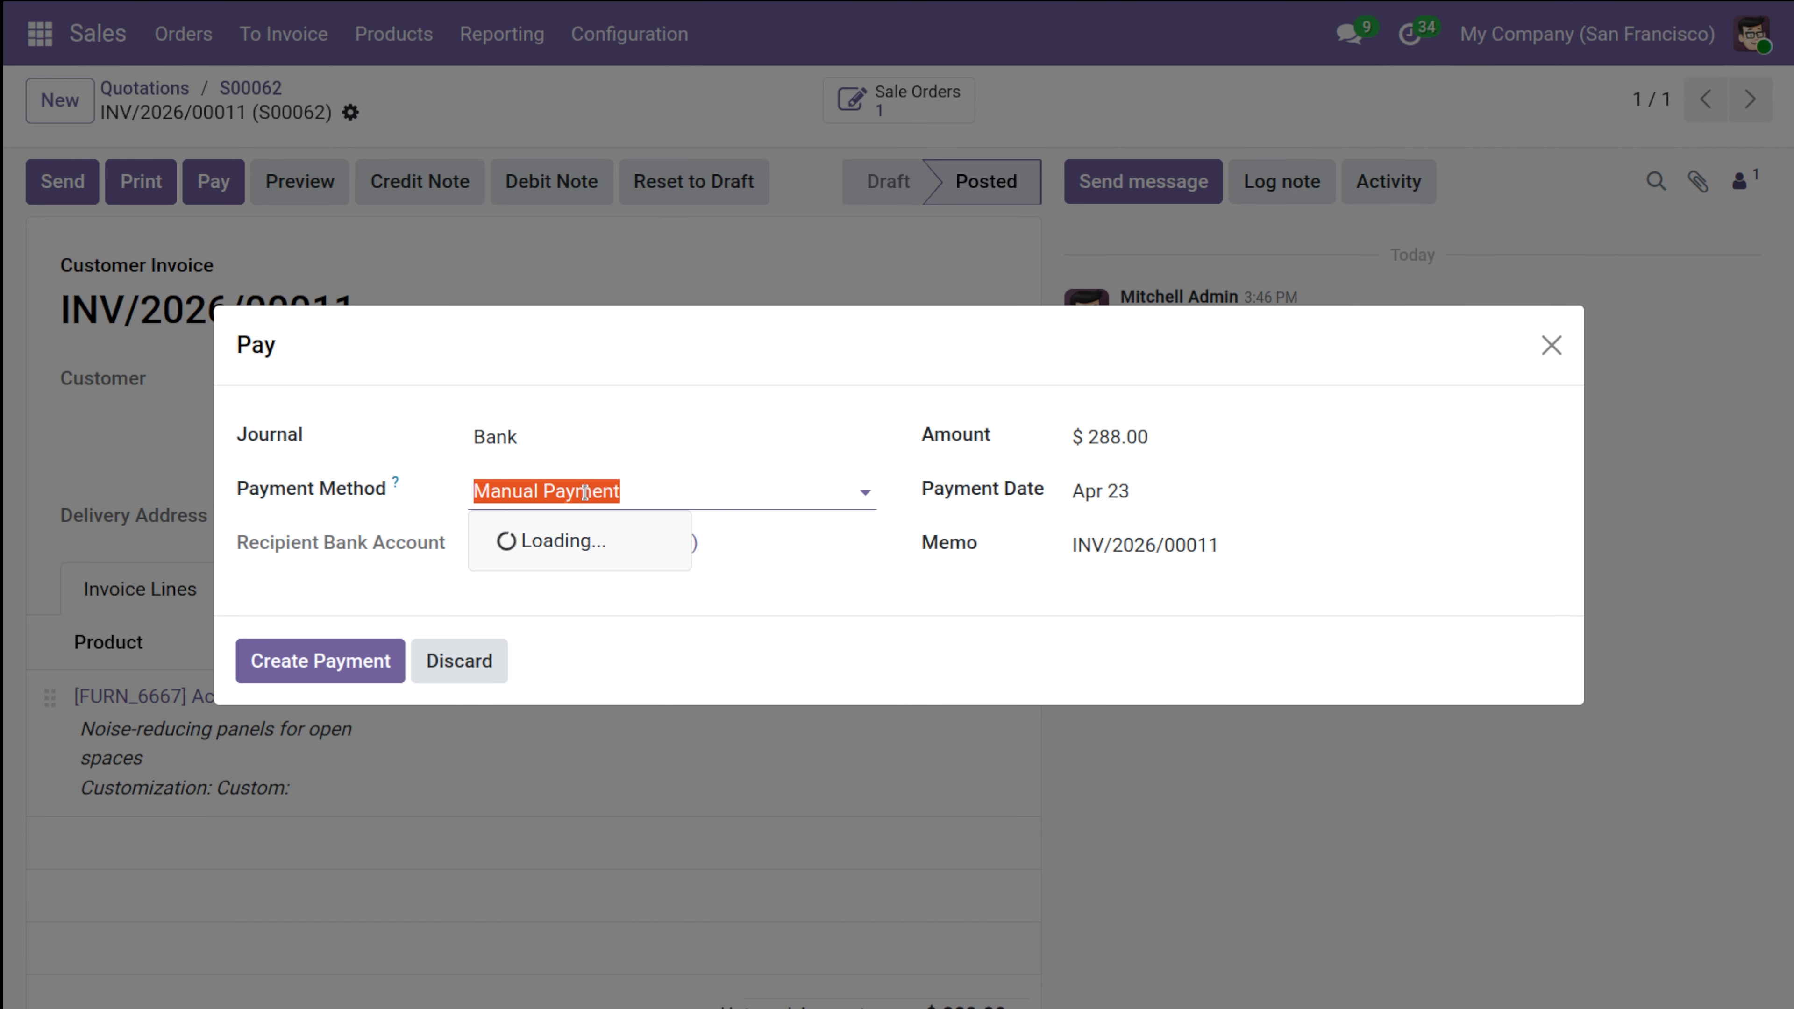
left_click(692, 486)
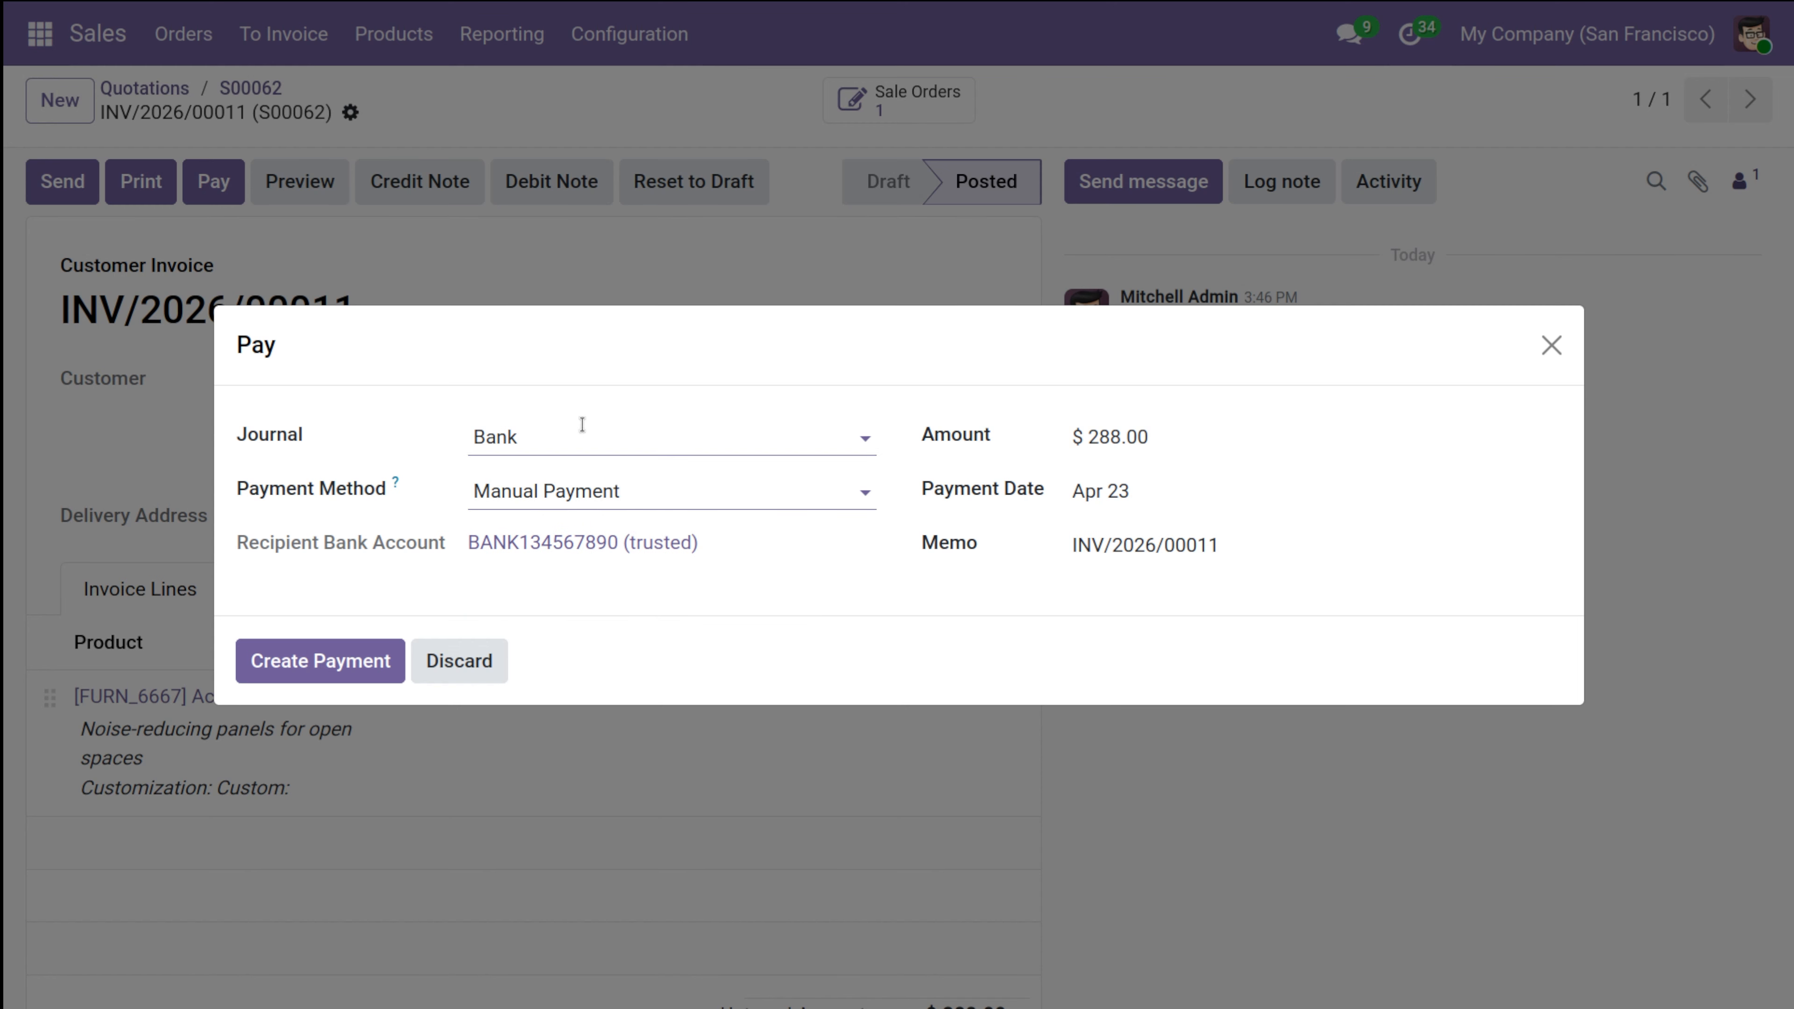
left_click(325, 652)
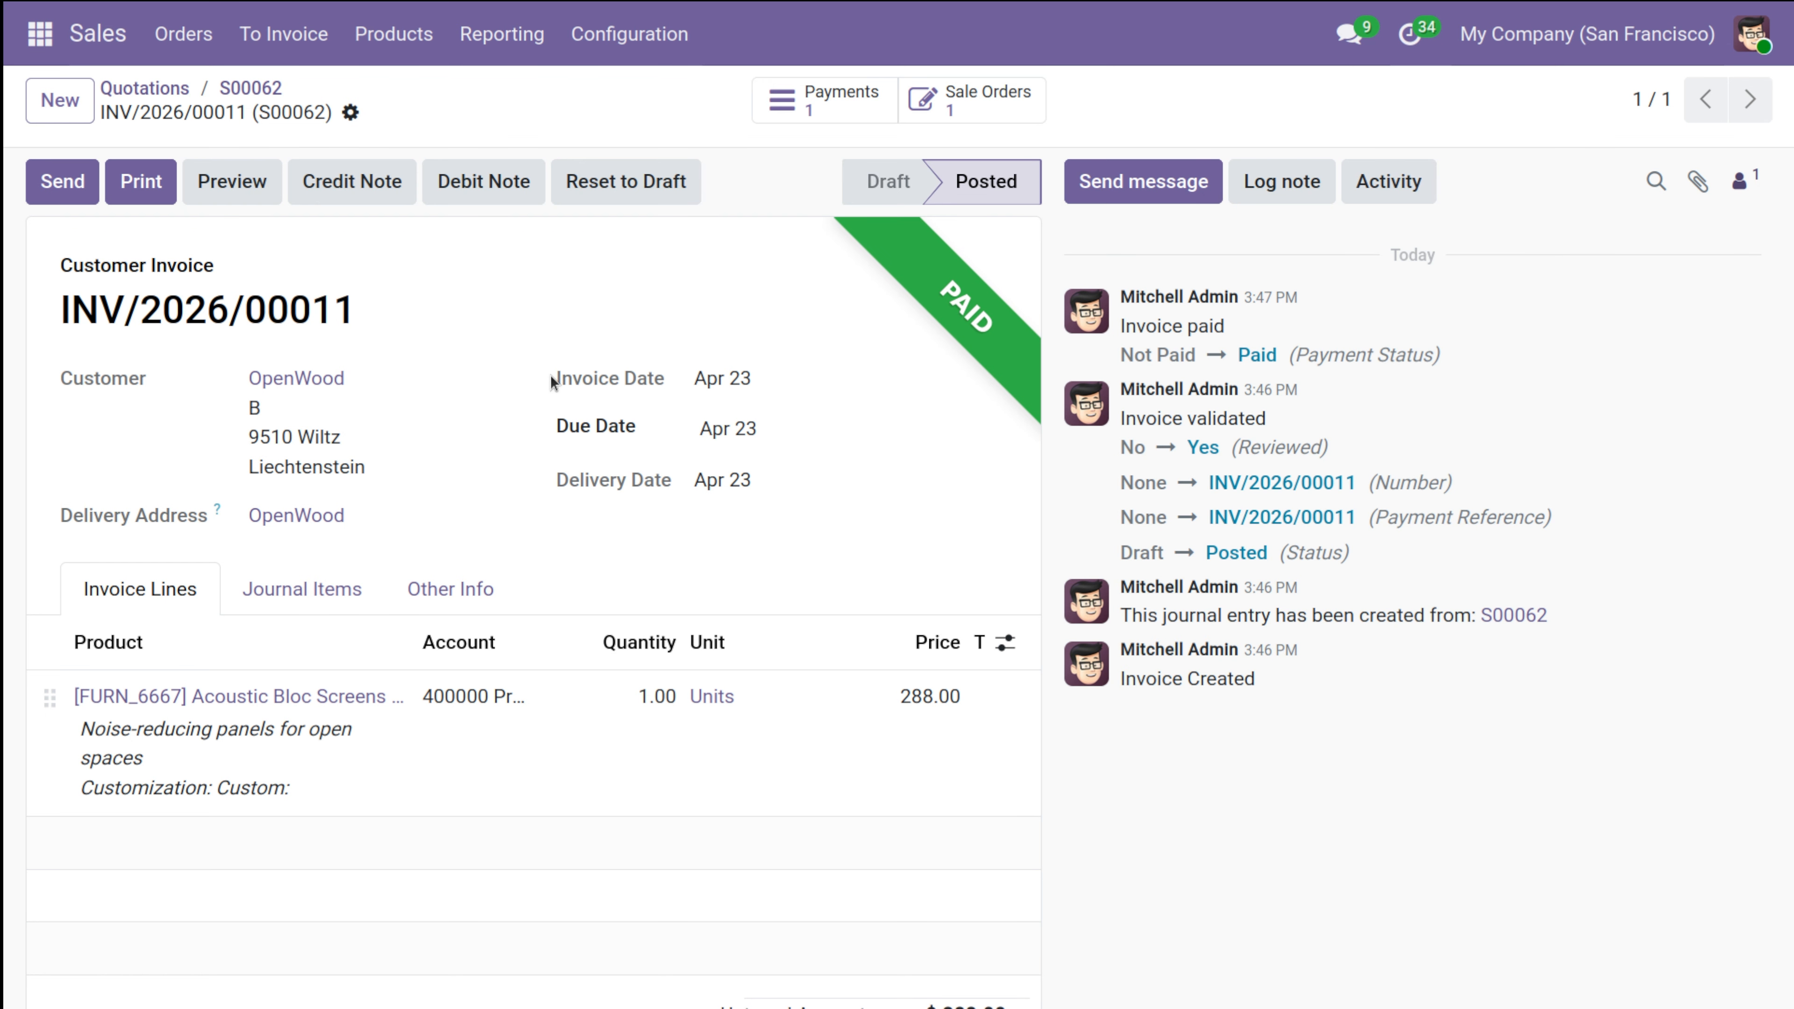
Return to the sales order and review its linked documents and delivered and invoiced quantities.
left_click(231, 88)
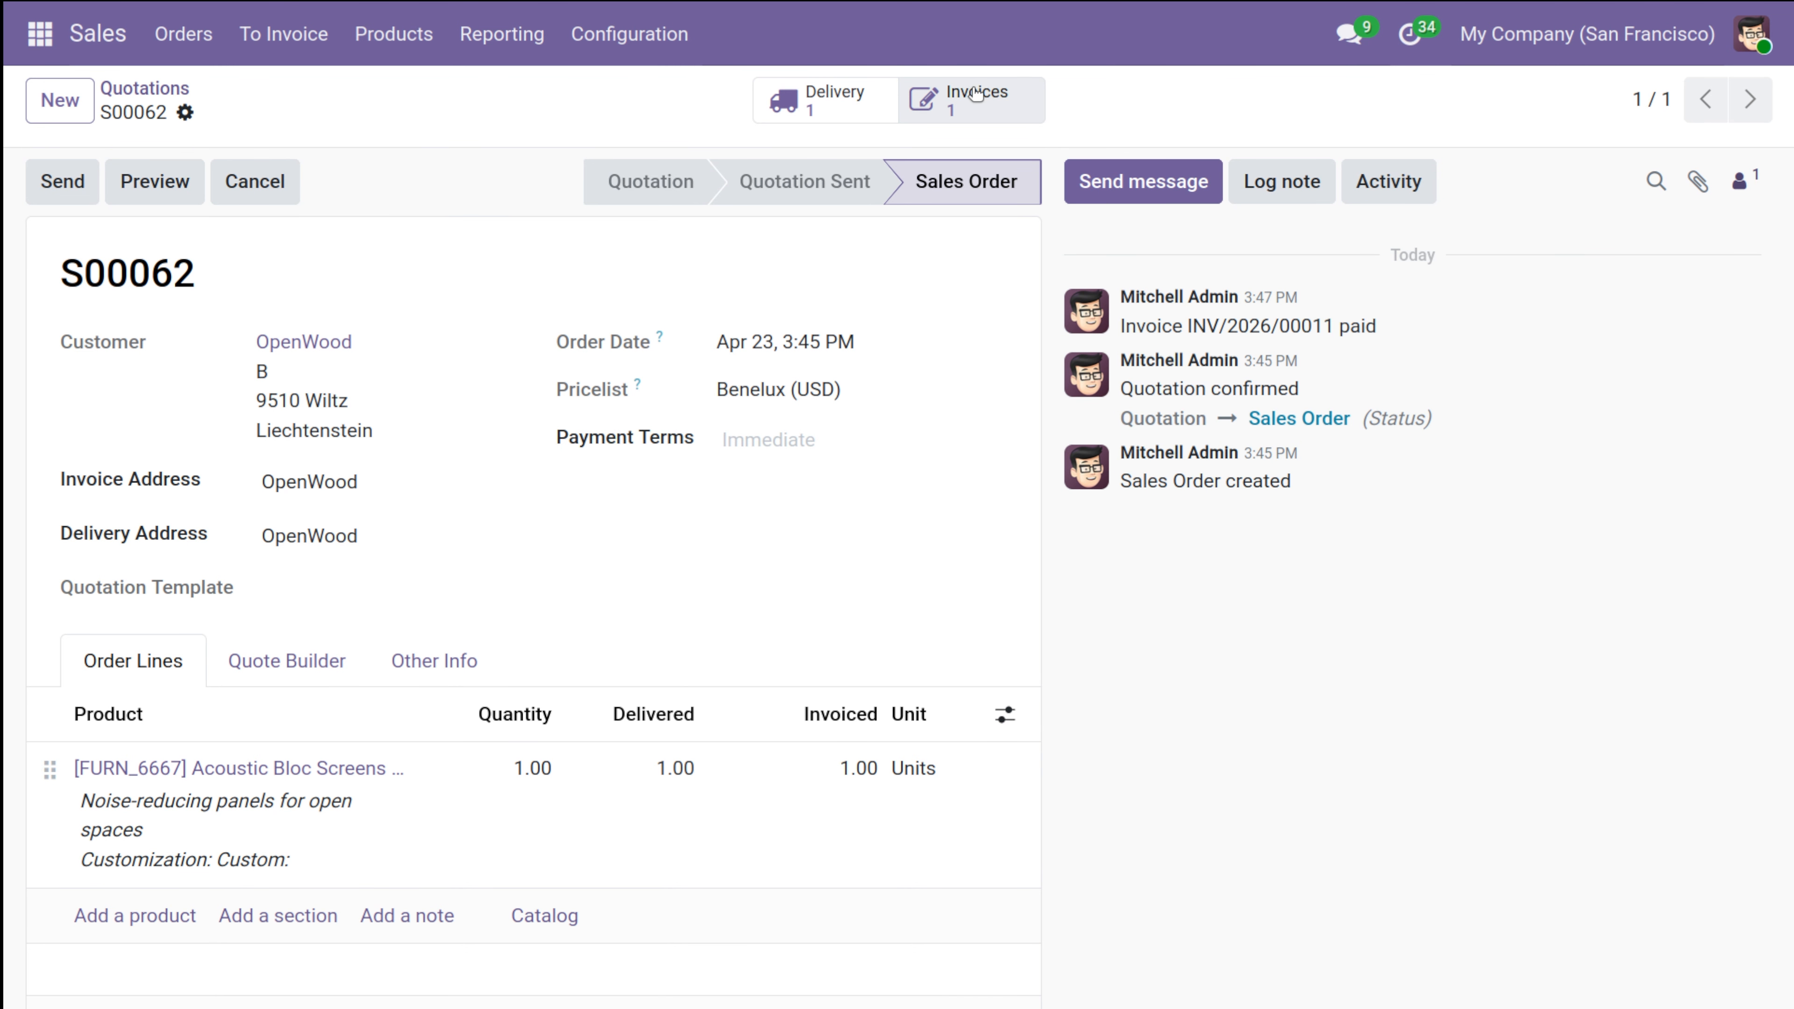
scroll(417, 661, "down", 5)
scroll(420, 662, "up", 5)
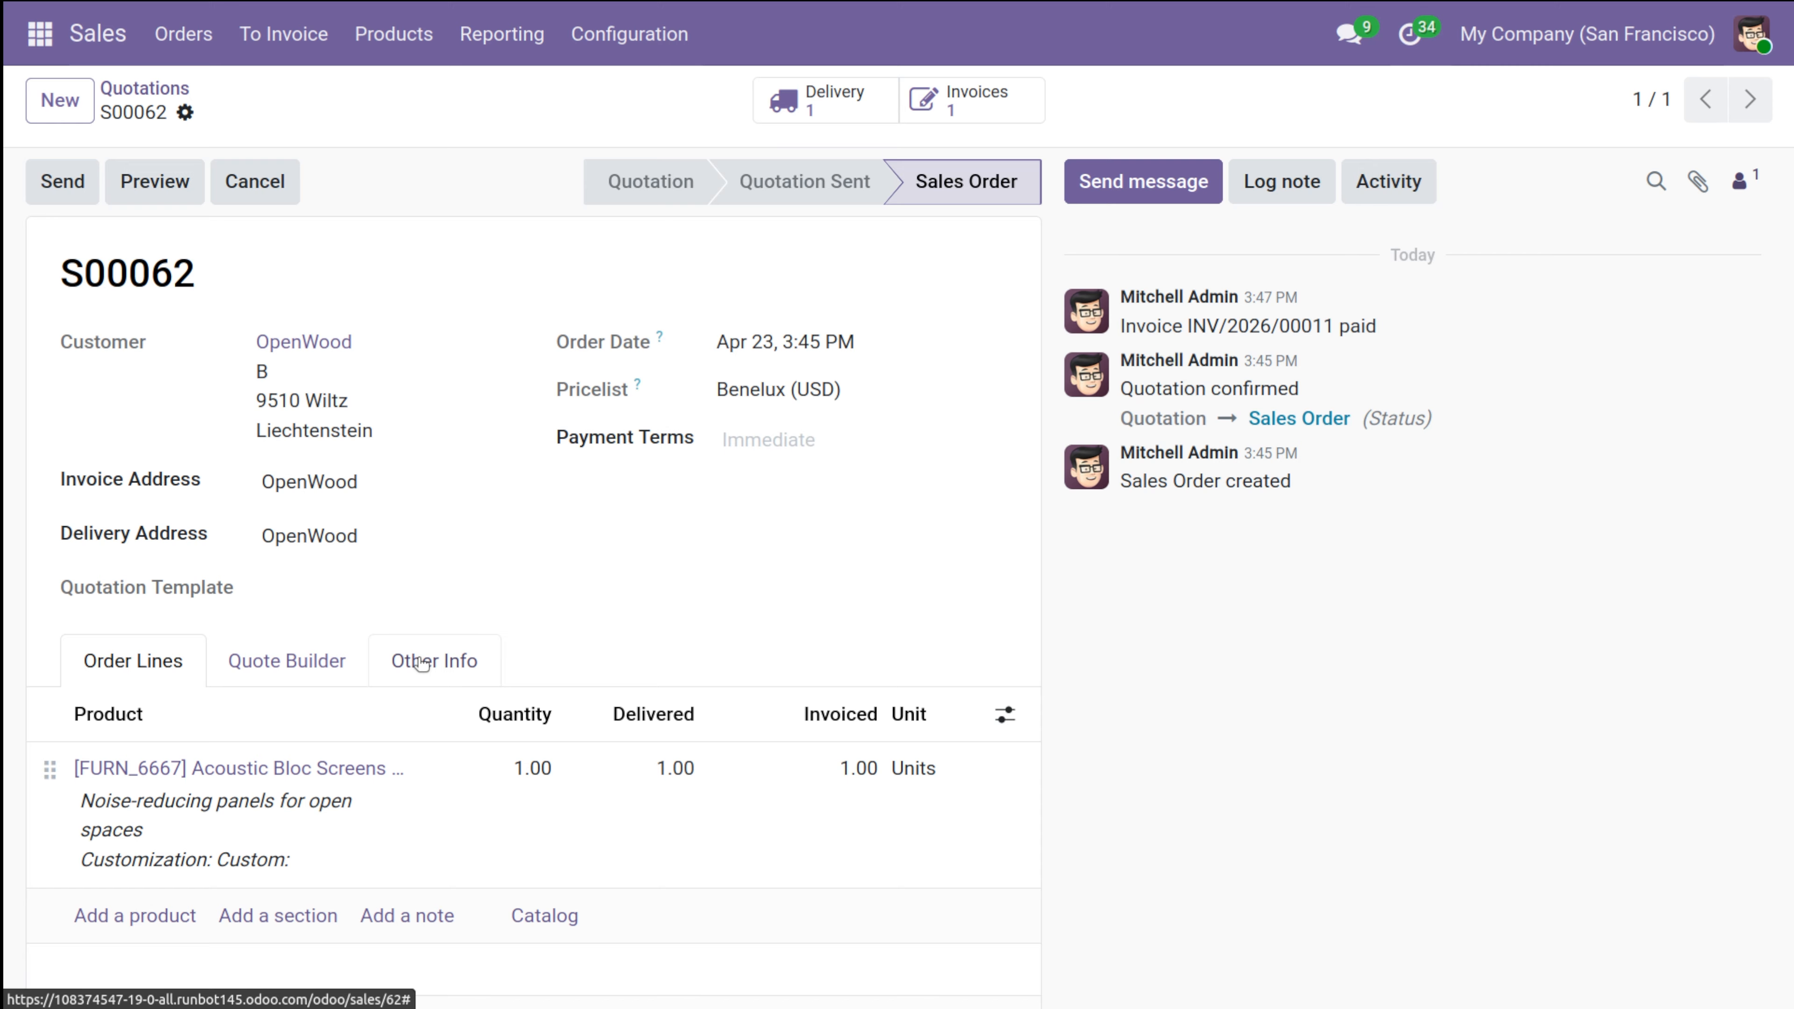
left_click(385, 60)
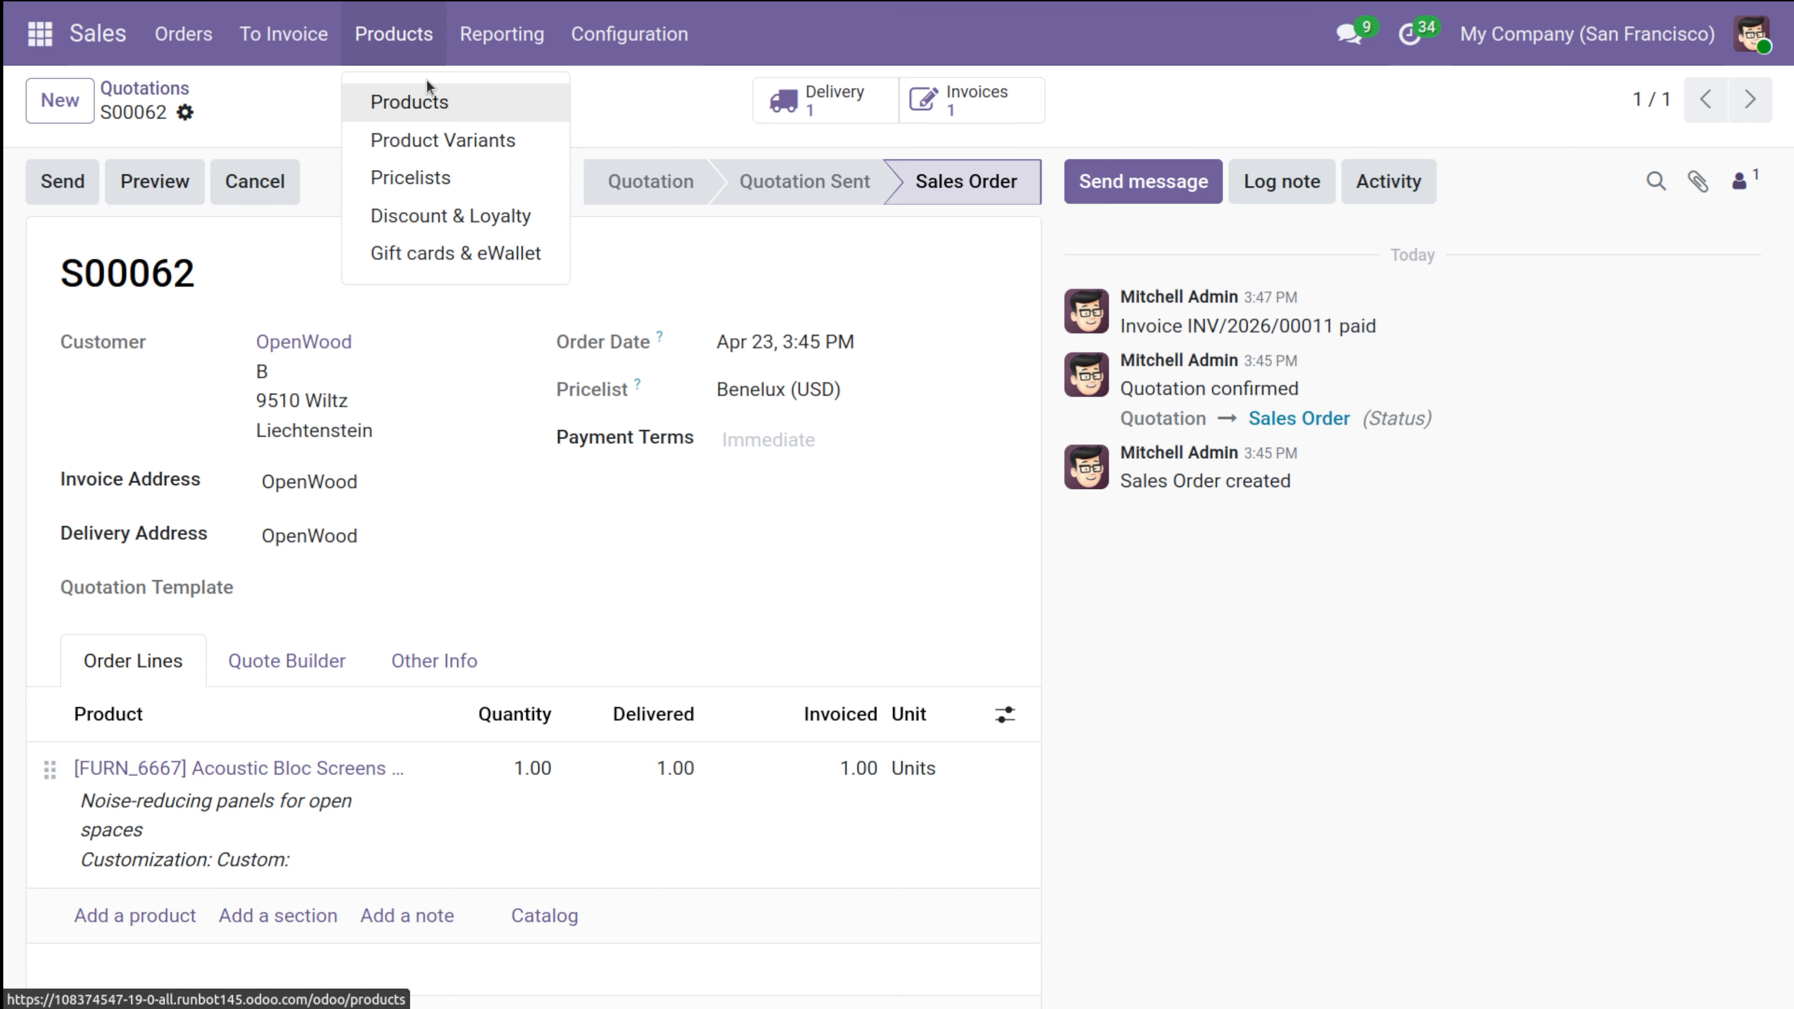
left_click(289, 96)
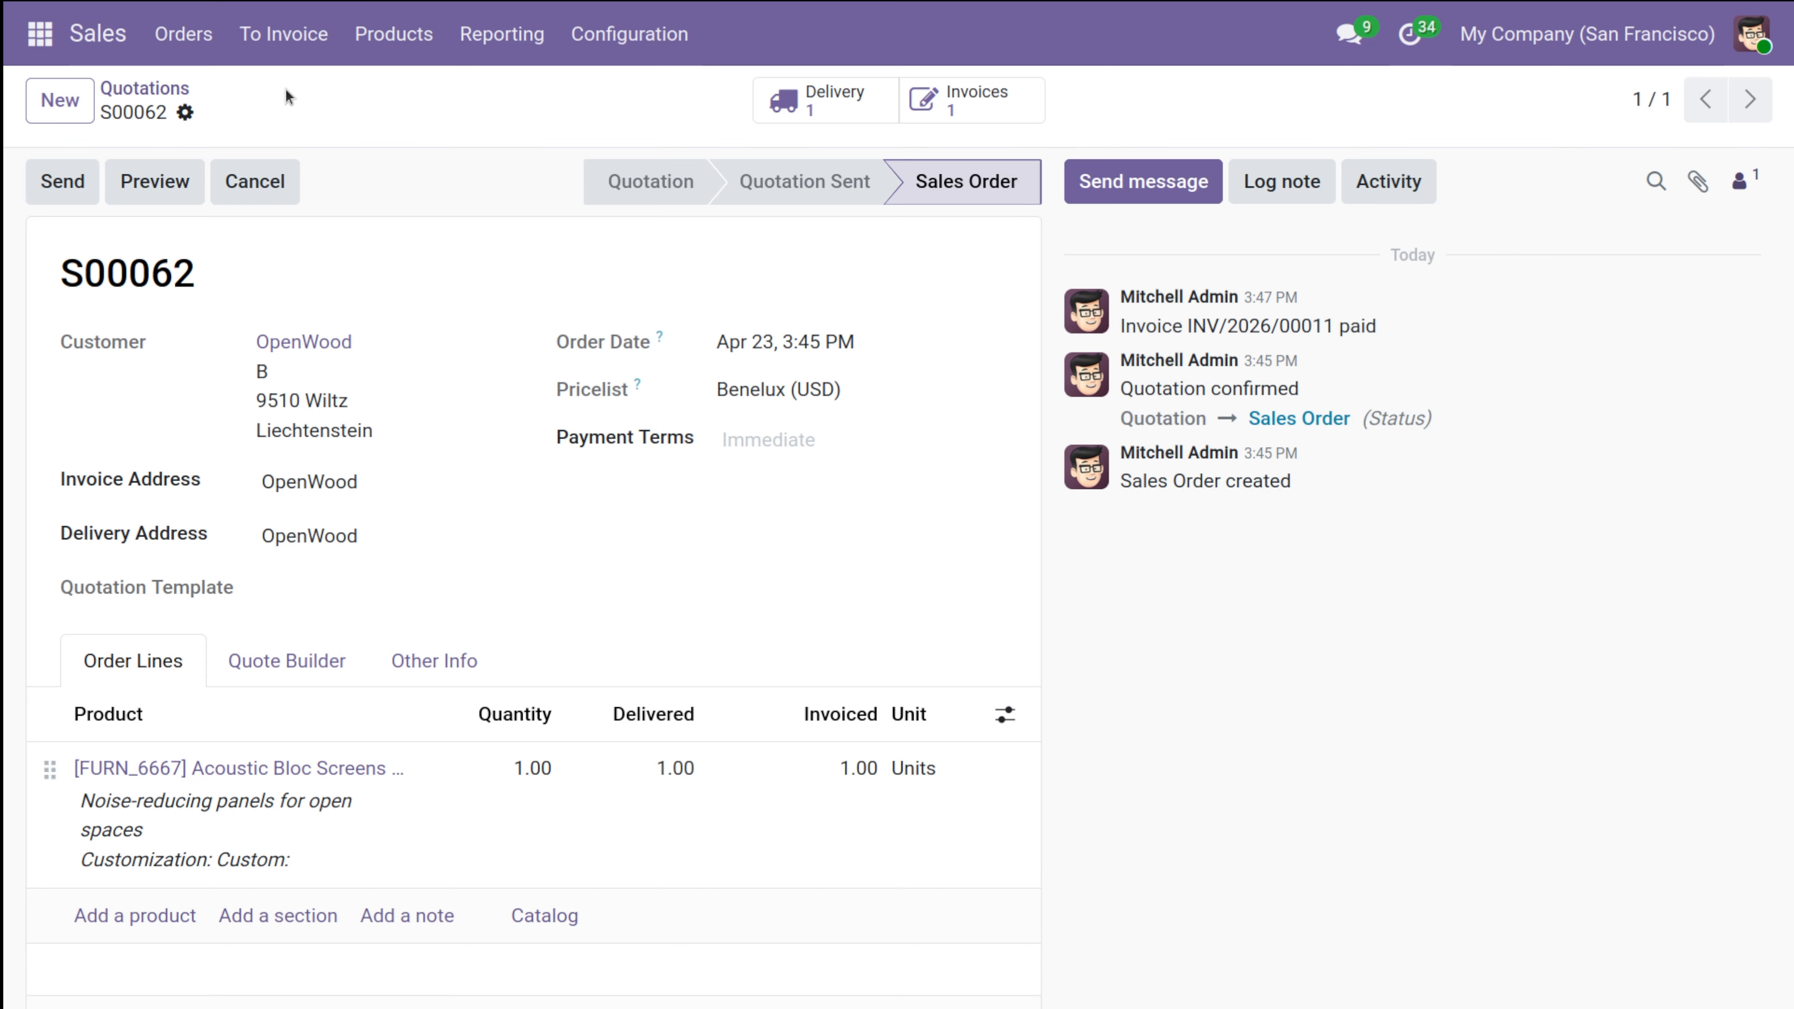